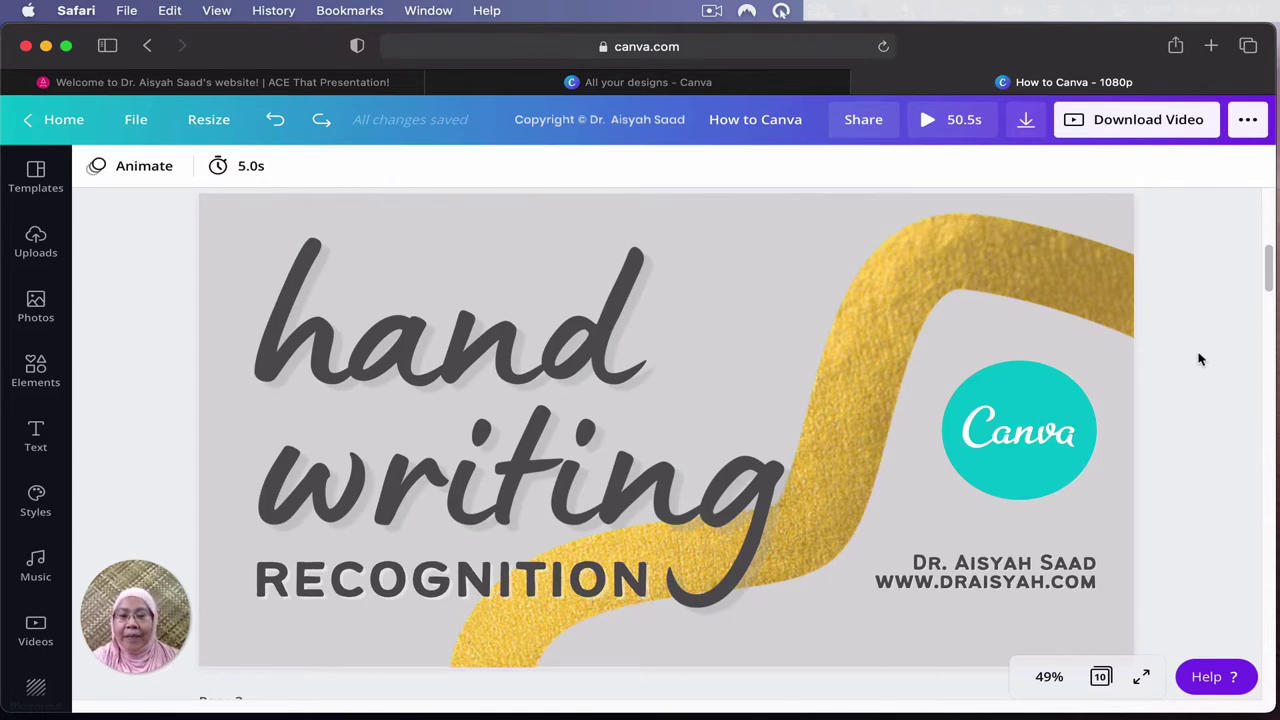
Select the teal and white blocks on Page 3 and copy them.
{"action": "scroll", "coordinate": [1200, 360], "scroll_direction": "down", "scroll_amount": 2}
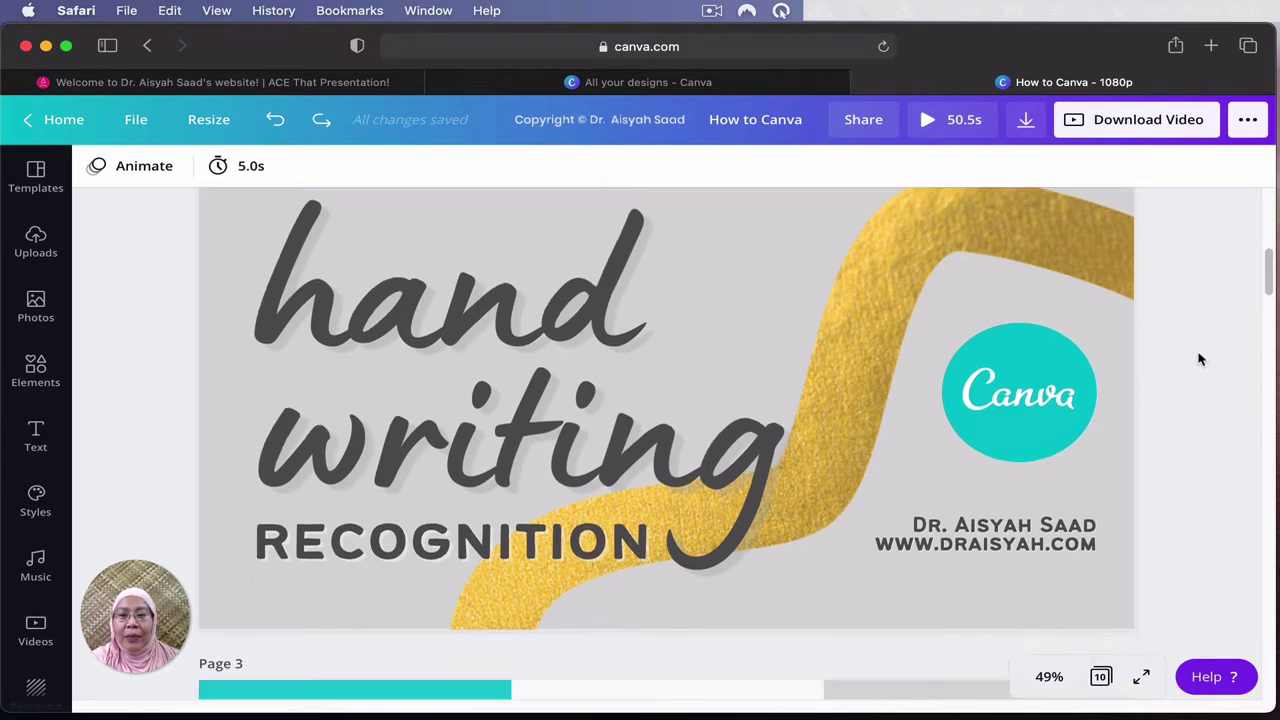
{"action": "scroll", "coordinate": [1200, 360], "scroll_direction": "up", "scroll_amount": 3}
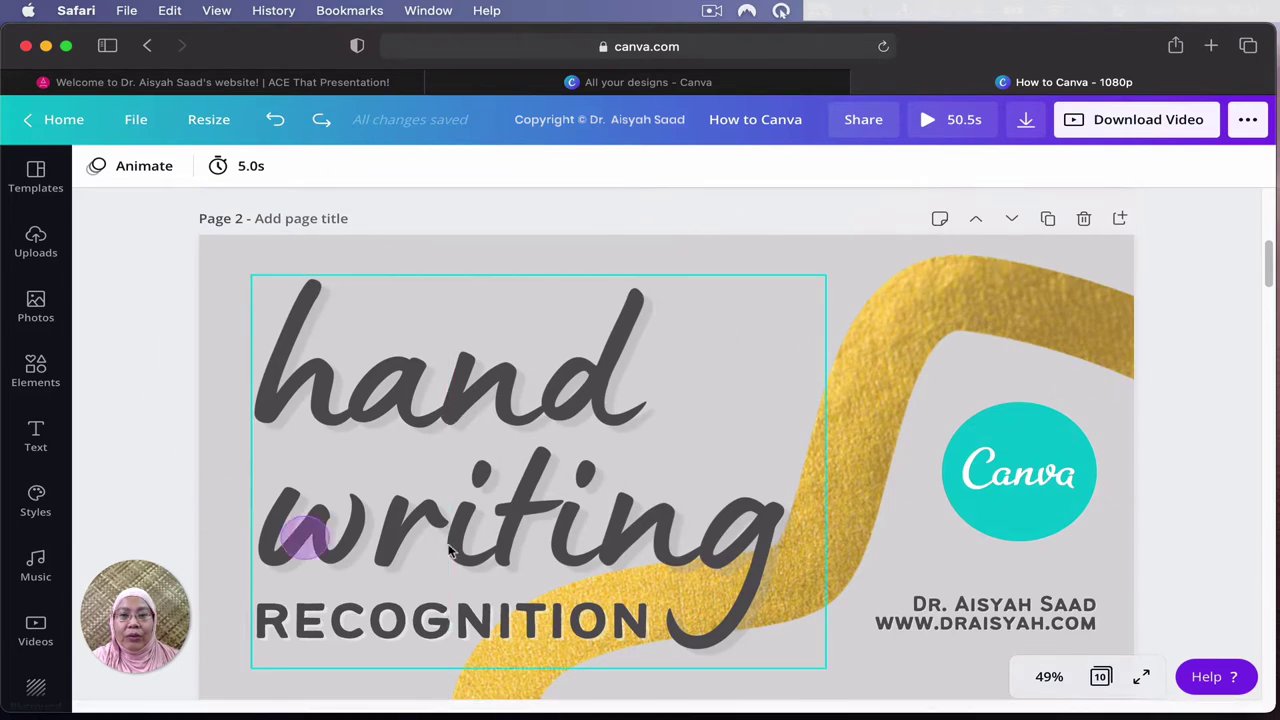
{"action": "scroll", "coordinate": [1193, 437], "scroll_direction": "down", "scroll_amount": 1}
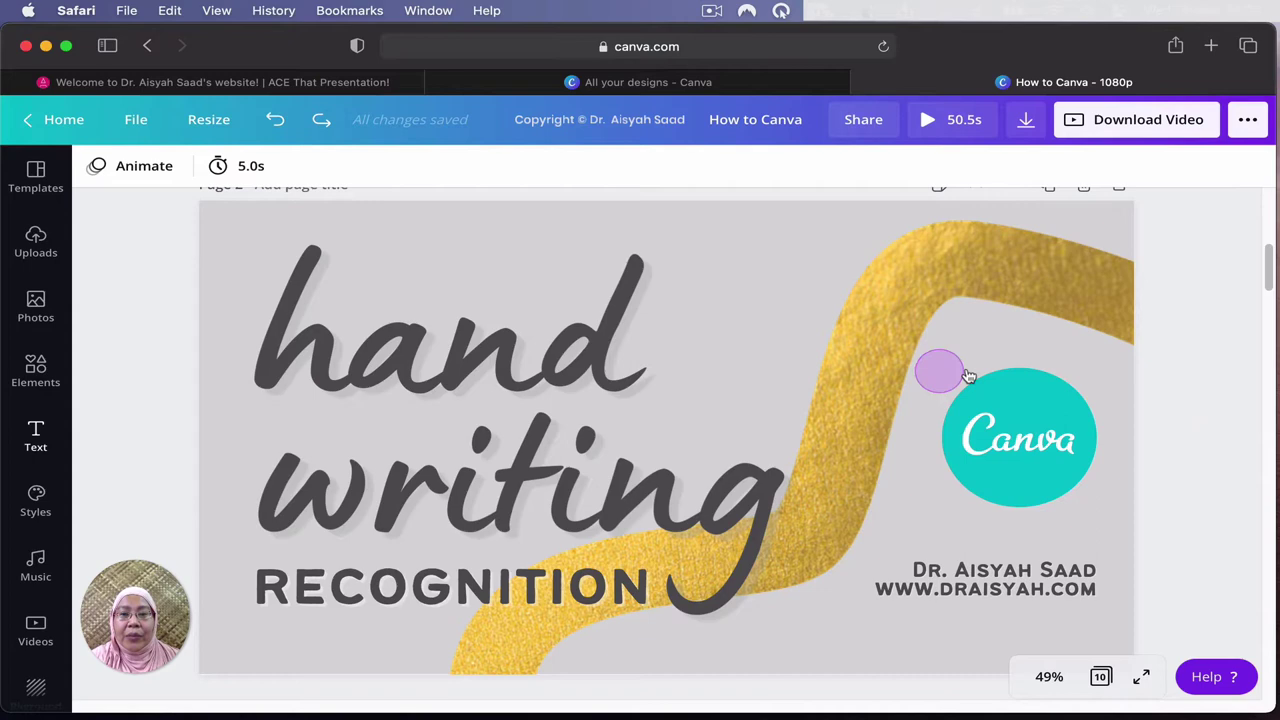
{"action": "scroll", "coordinate": [1203, 423], "scroll_direction": "down", "scroll_amount": 1}
{"action": "scroll", "coordinate": [1204, 428], "scroll_direction": "down", "scroll_amount": 5}
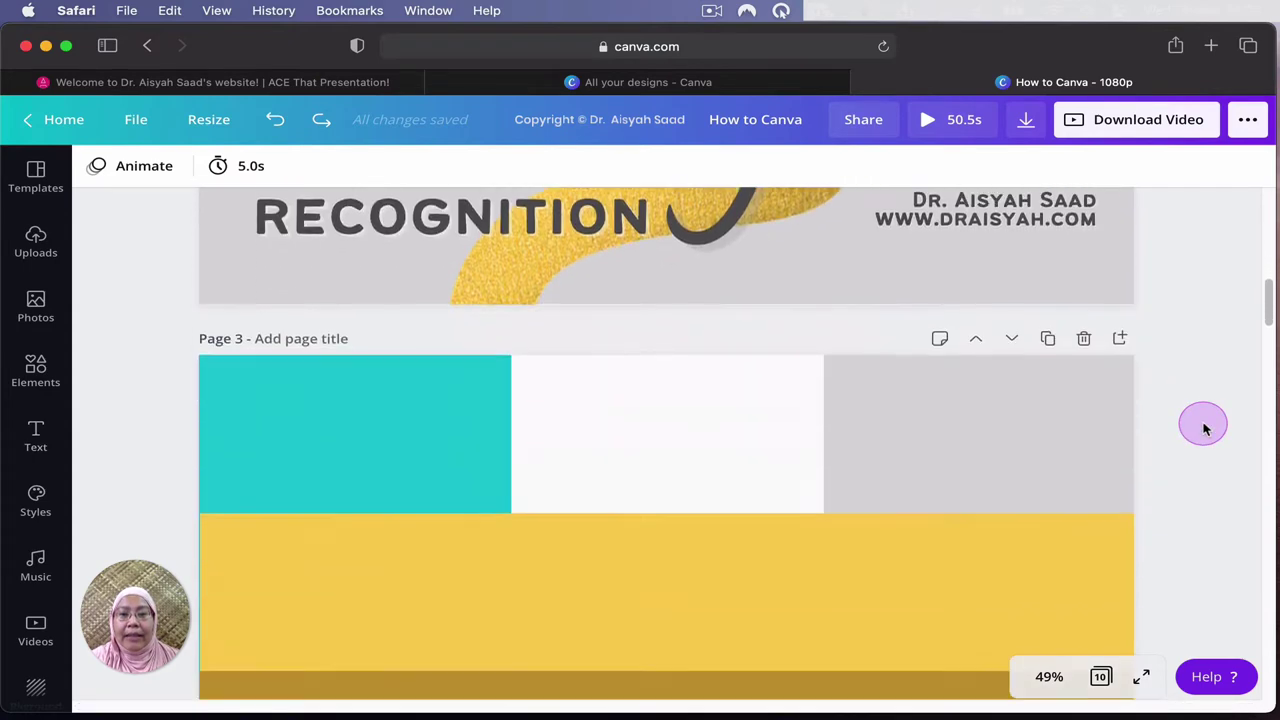
{"action": "left_click", "coordinate": [397, 445]}
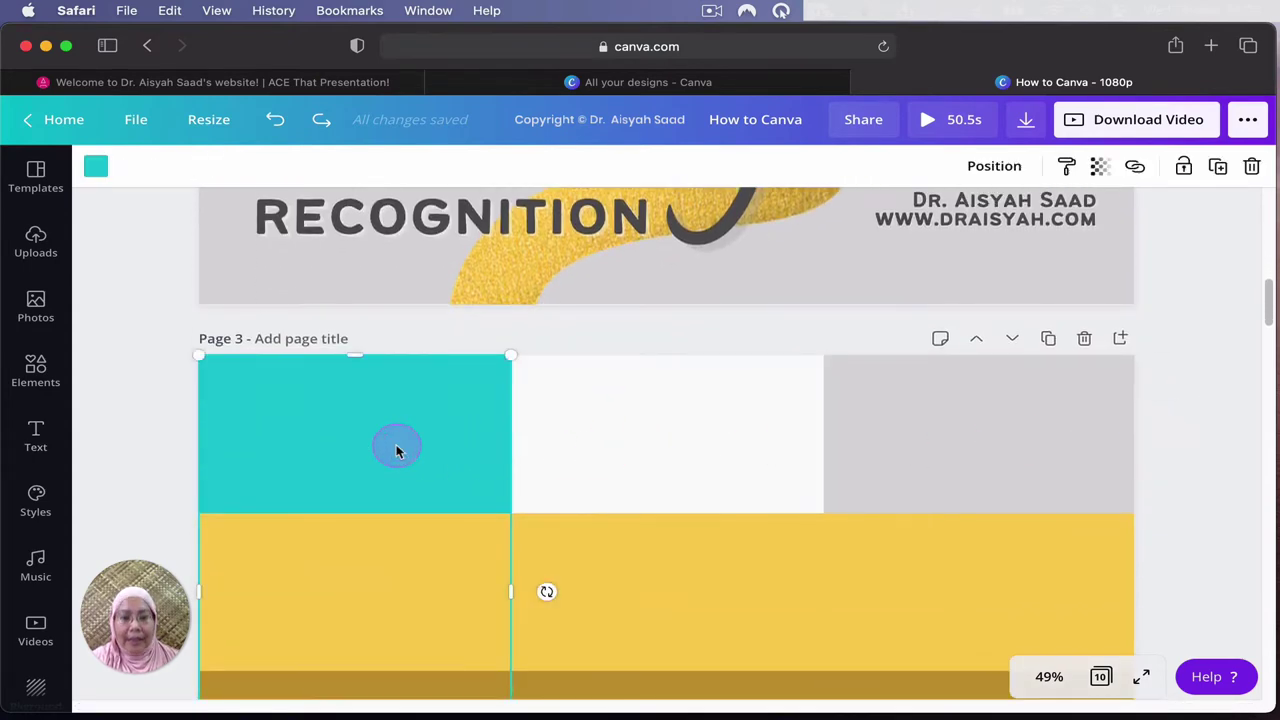
{"action": "left_click", "coordinate": [629, 425], "text": "shift"}
{"action": "key", "text": "super+c"}
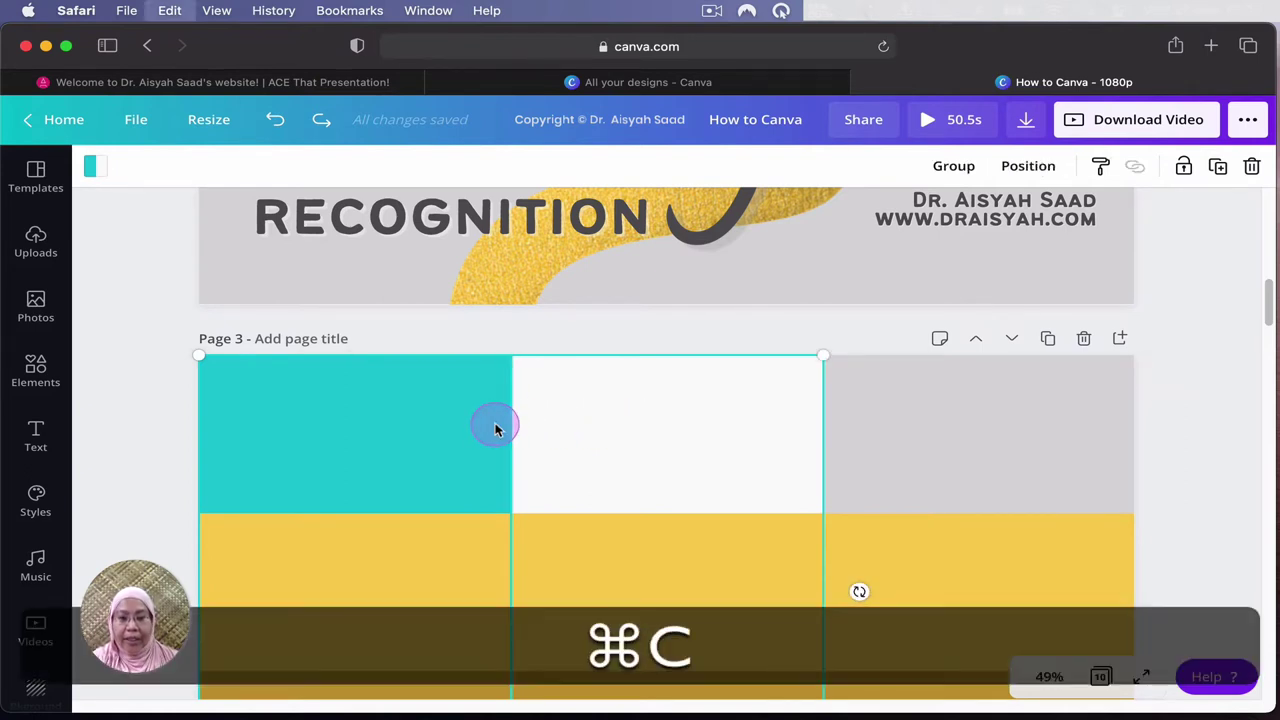
Deselect the blocks and scroll back up to the Page 2 title slide.
{"action": "left_click", "coordinate": [1180, 414]}
{"action": "scroll", "coordinate": [1180, 416], "scroll_direction": "up", "scroll_amount": 5}
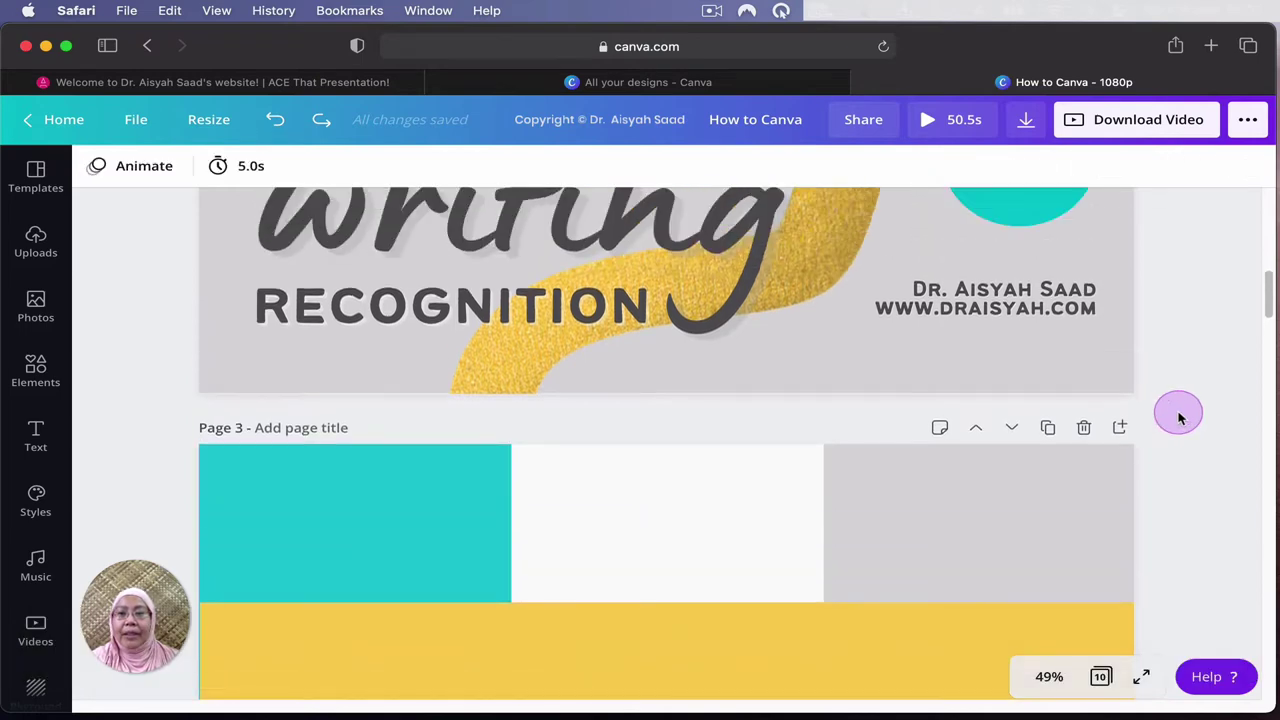
{"action": "scroll", "coordinate": [1180, 418], "scroll_direction": "up", "scroll_amount": 2}
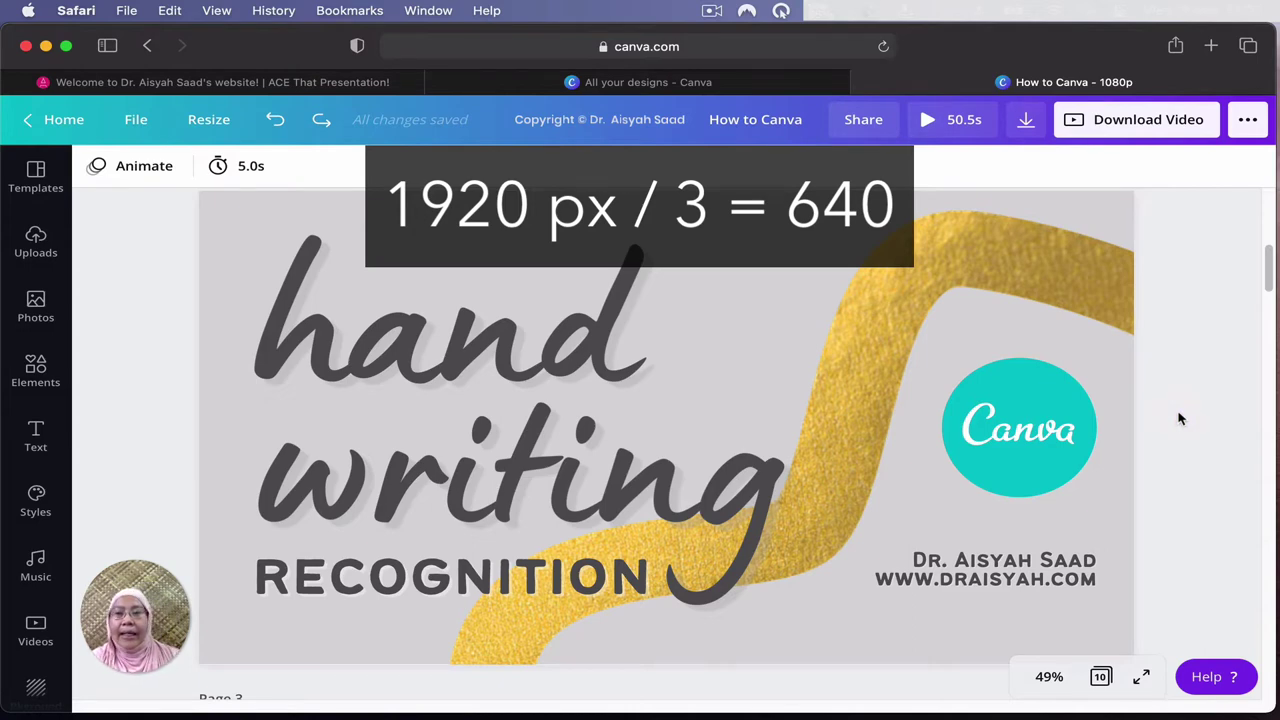
{"action": "scroll", "coordinate": [1180, 418], "scroll_direction": "up", "scroll_amount": 1}
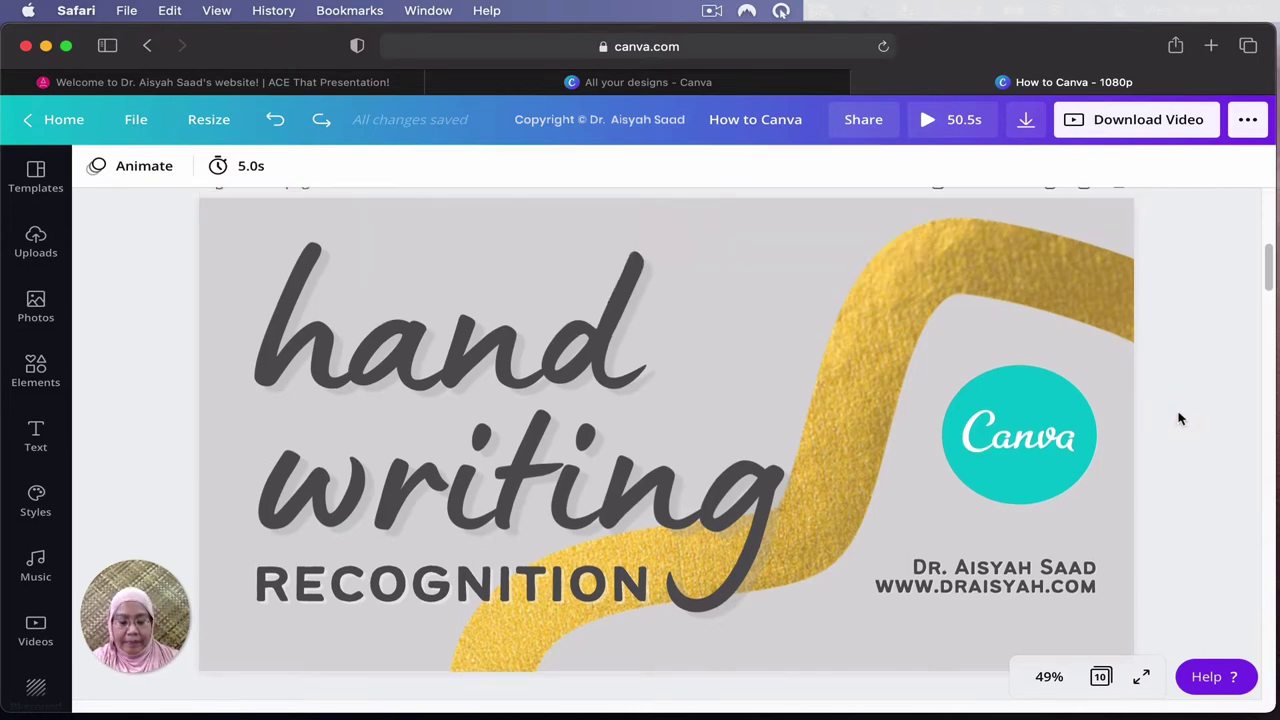
{"action": "key", "text": "super+v"}
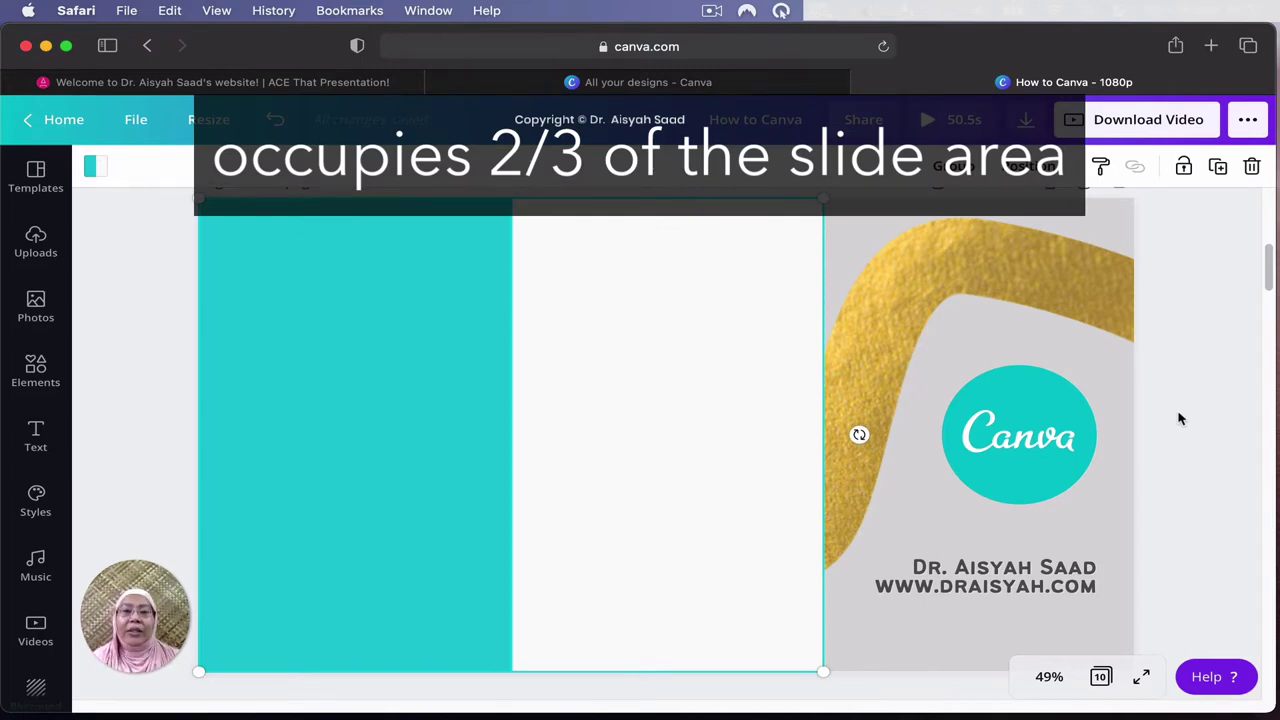
{"action": "left_click", "coordinate": [340, 403]}
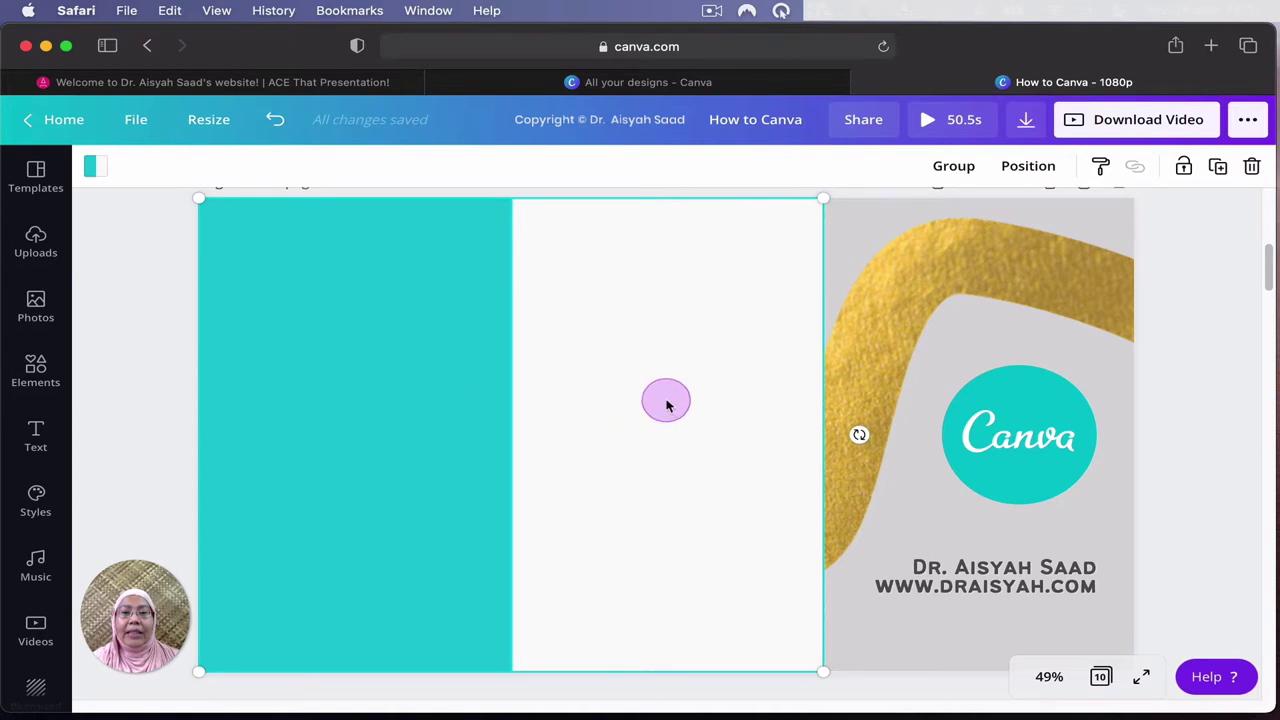
{"action": "key", "text": "super+z"}
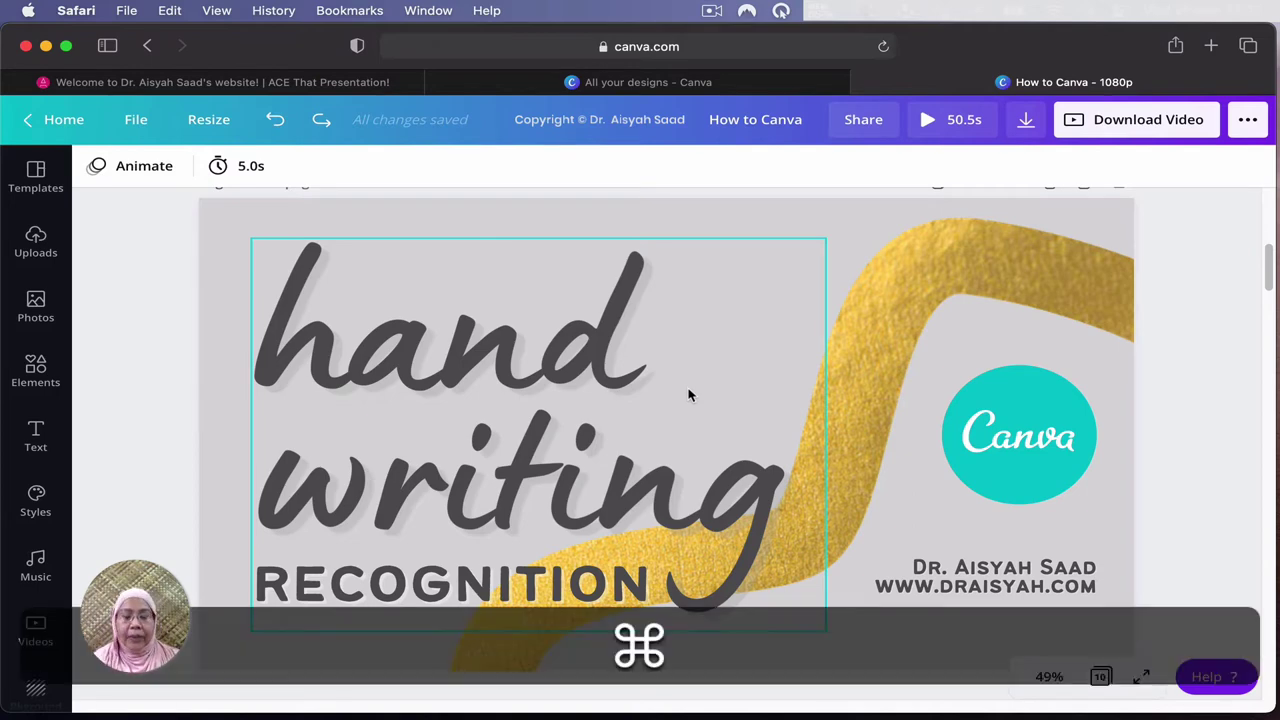
{"action": "key", "text": "super+v"}
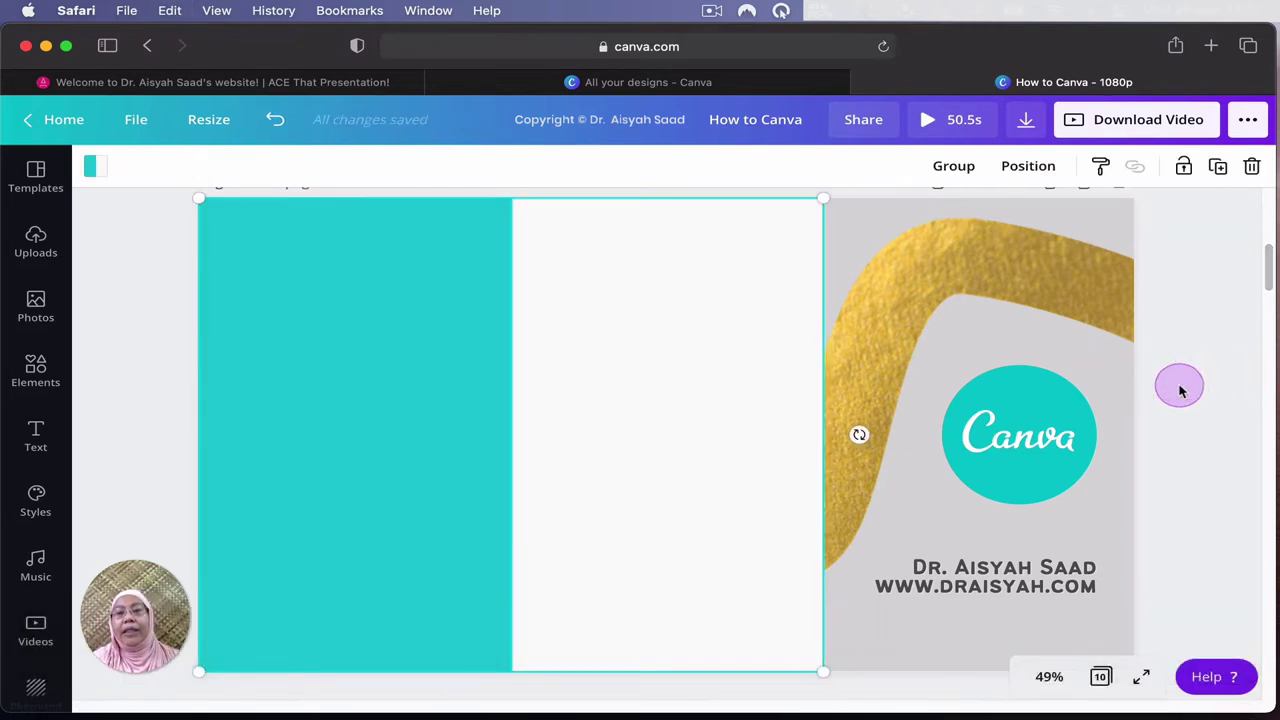
{"action": "left_click", "coordinate": [1180, 390]}
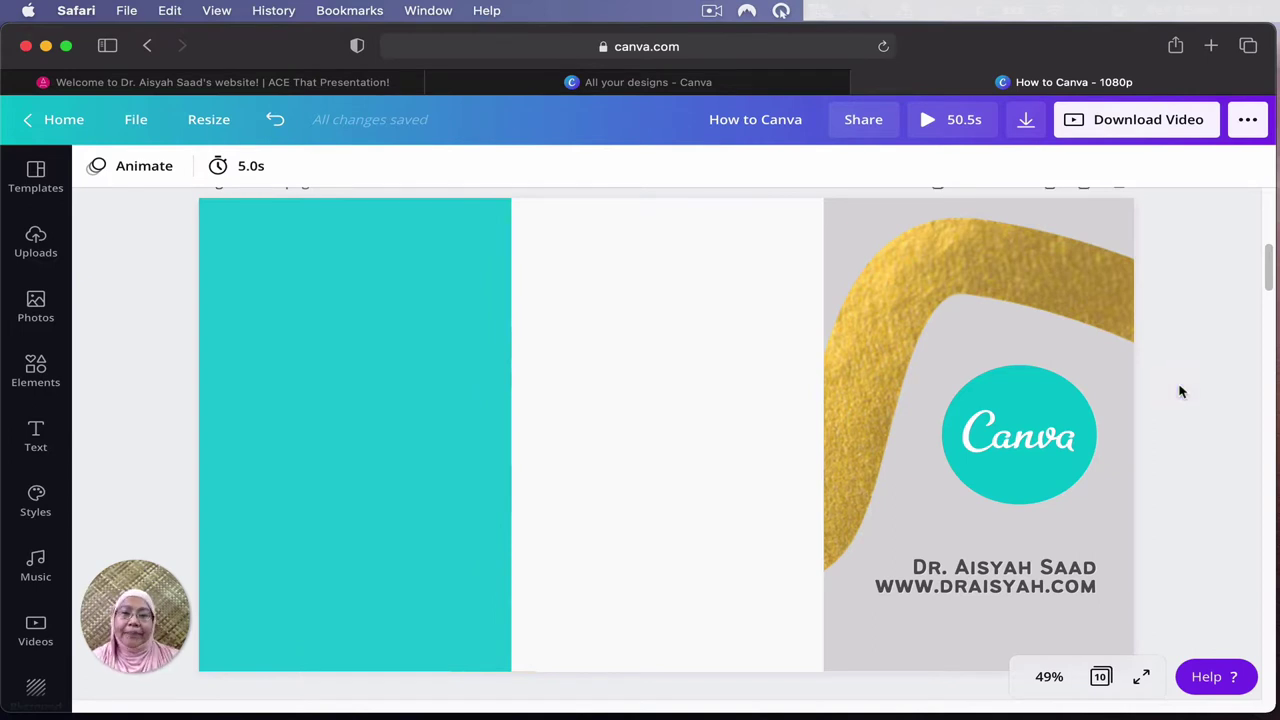
{"action": "left_click", "coordinate": [1180, 390]}
{"action": "key", "text": "super+z"}
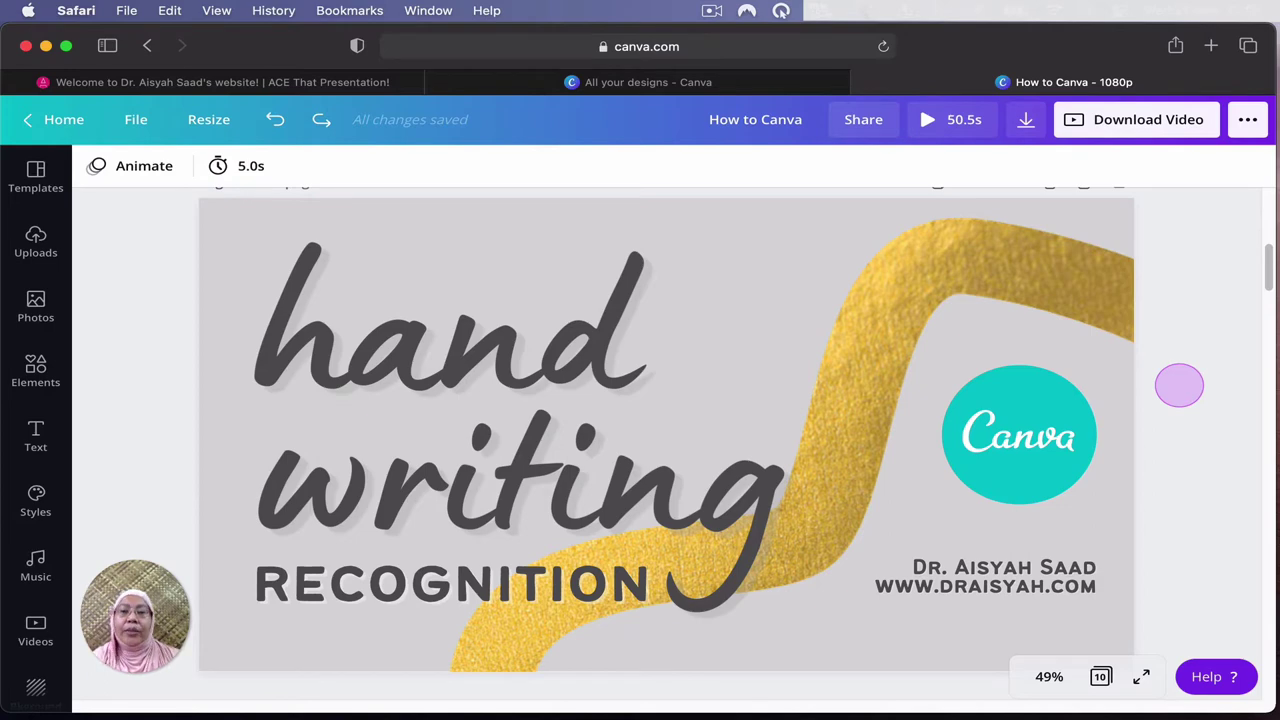
{"action": "scroll", "coordinate": [1179, 386], "scroll_direction": "down", "scroll_amount": 10}
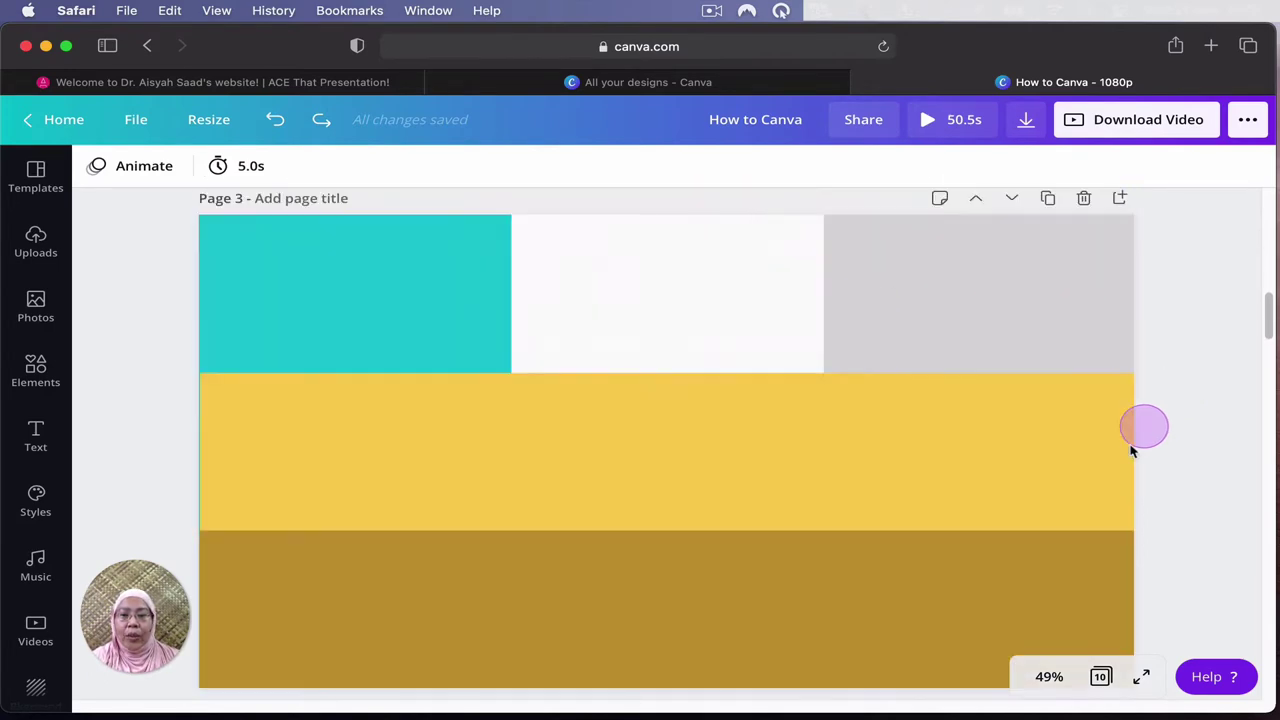
{"action": "left_click", "coordinate": [963, 417]}
{"action": "key", "text": "super+c"}
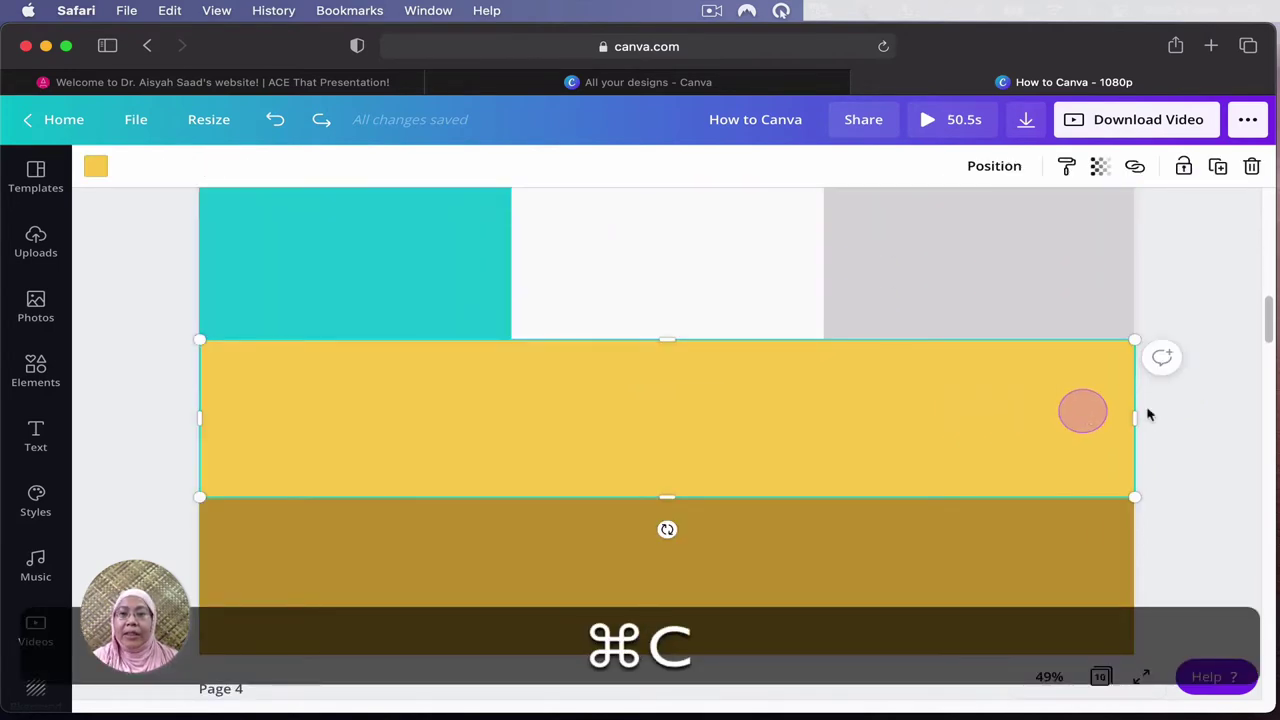
{"action": "left_click", "coordinate": [1230, 456]}
{"action": "scroll", "coordinate": [1229, 451], "scroll_direction": "up", "scroll_amount": 5}
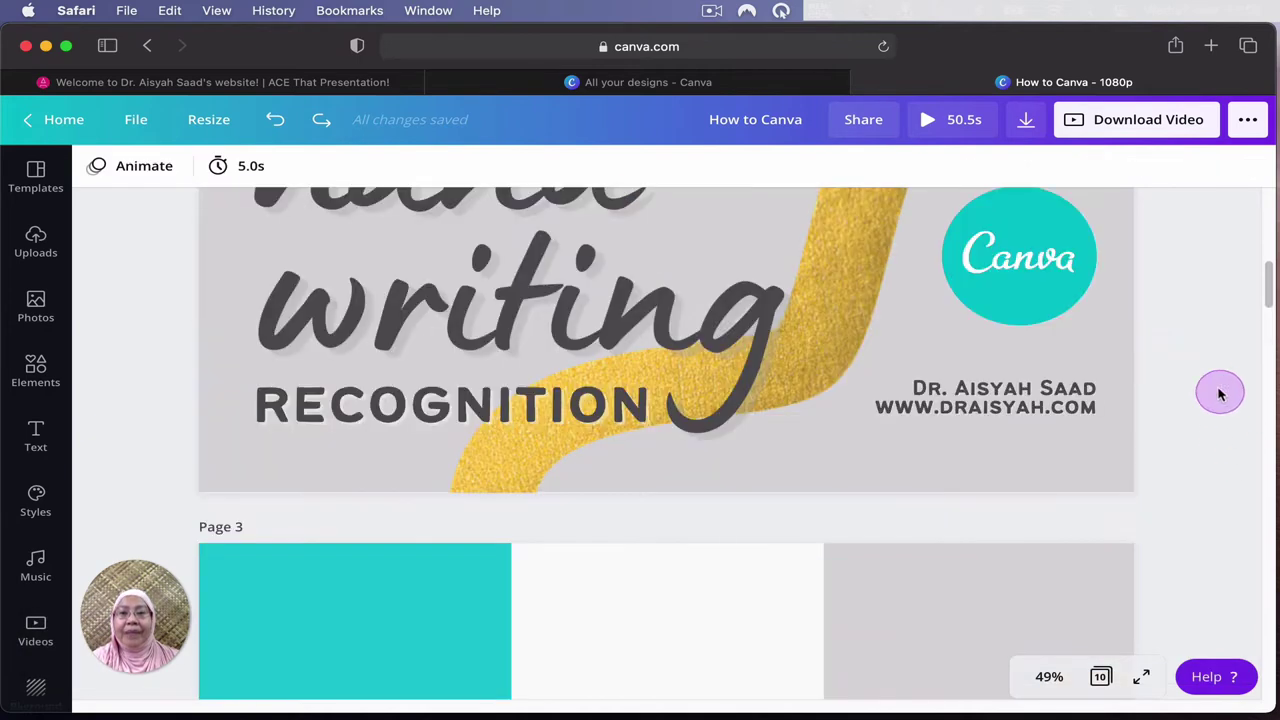
{"action": "scroll", "coordinate": [1210, 375], "scroll_direction": "up", "scroll_amount": 3}
{"action": "scroll", "coordinate": [1210, 375], "scroll_direction": "up", "scroll_amount": 1}
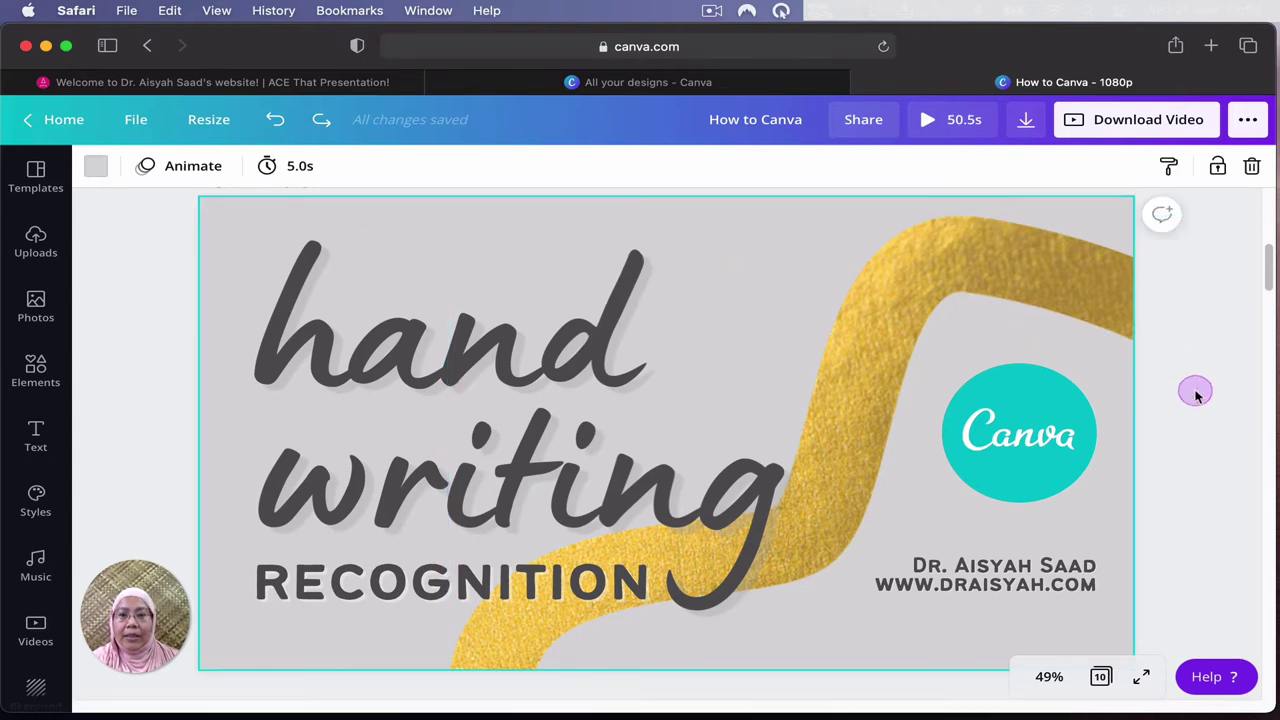
{"action": "key", "text": "super+v"}
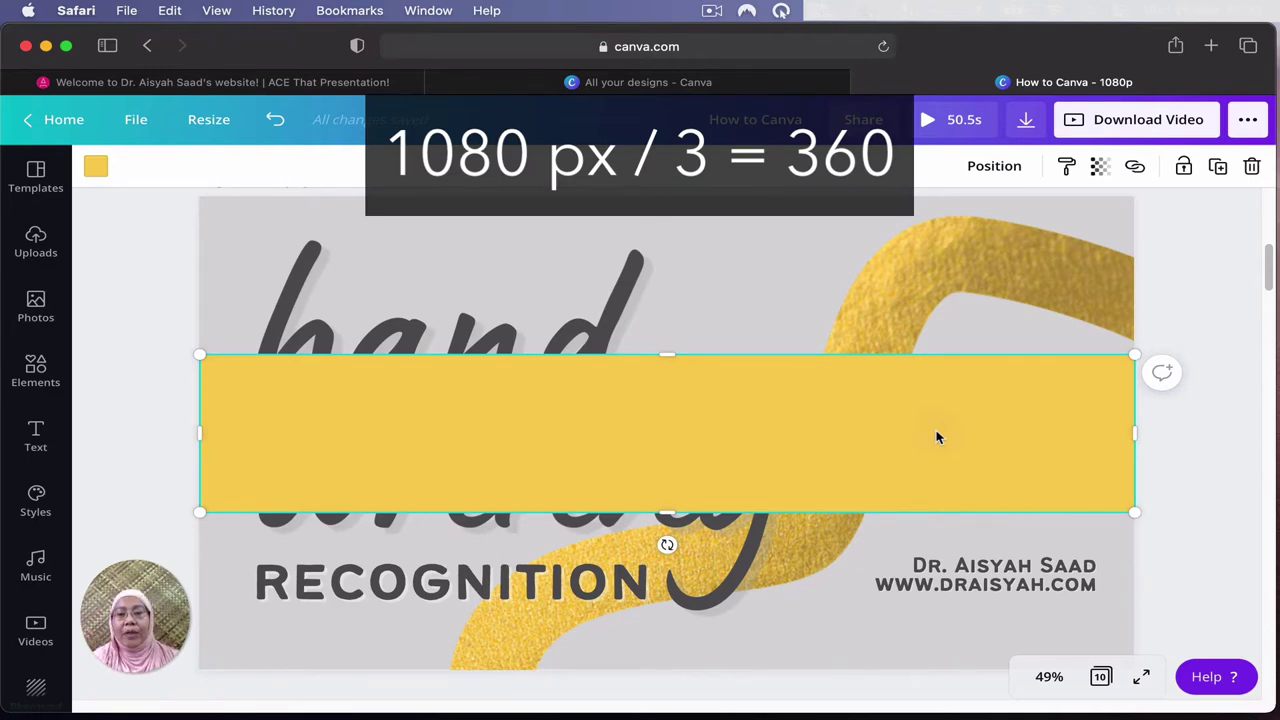
{"action": "left_click", "coordinate": [931, 434]}
{"action": "left_click_drag", "start_coordinate": [920, 506], "coordinate": [934, 562]}
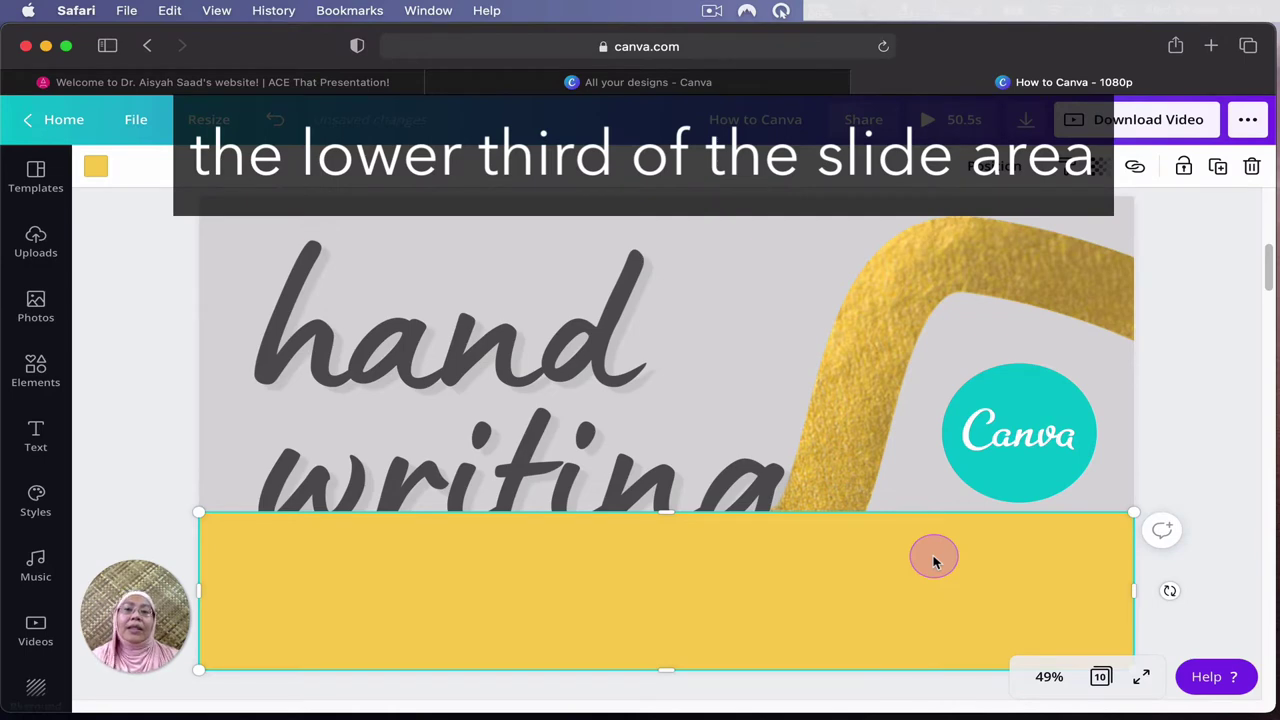
{"action": "left_click", "coordinate": [1212, 420]}
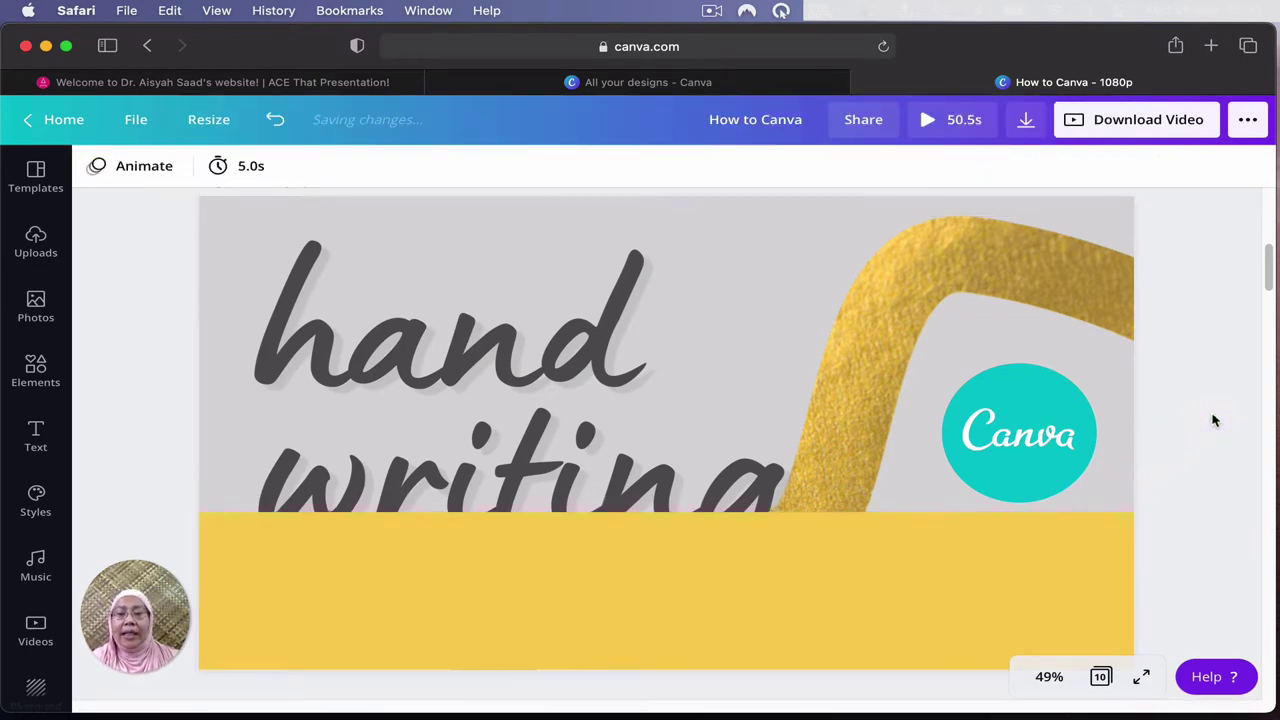
{"action": "left_click", "coordinate": [914, 563]}
{"action": "key", "text": "BackSpace"}
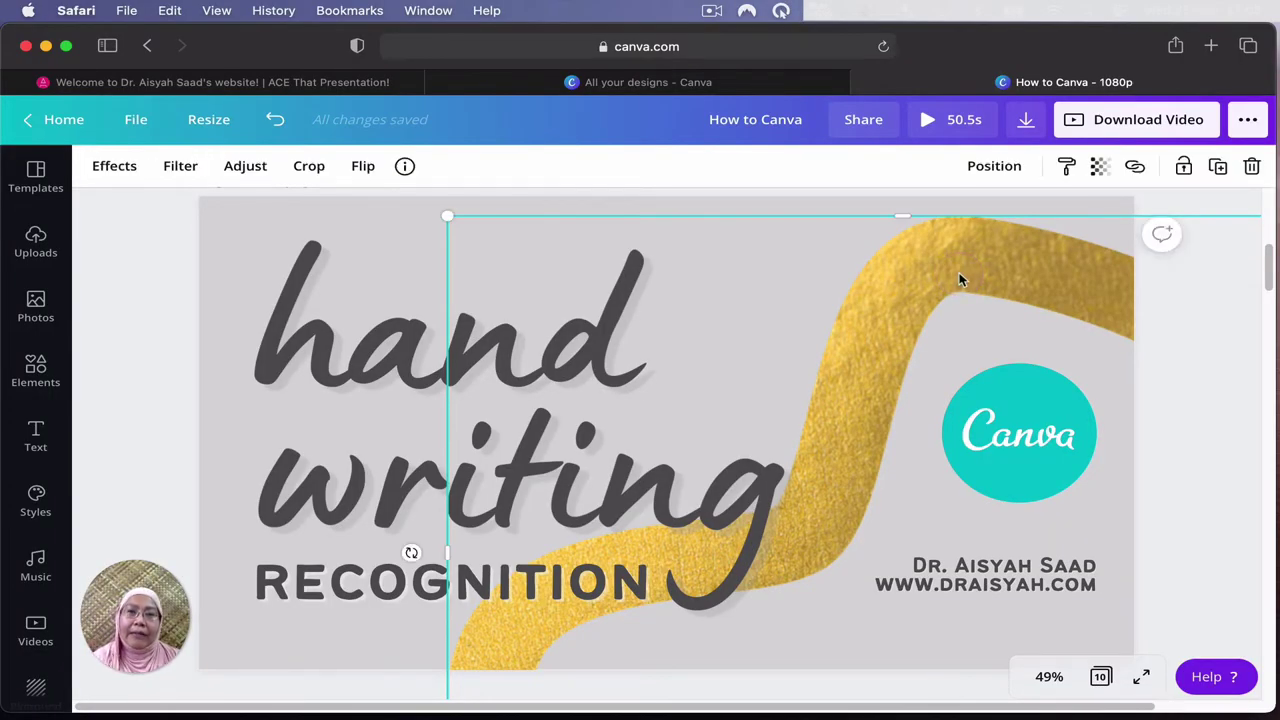
Zoom out to fit the whole page and add a blank page after page 2.
{"action": "left_click", "coordinate": [35, 367]}
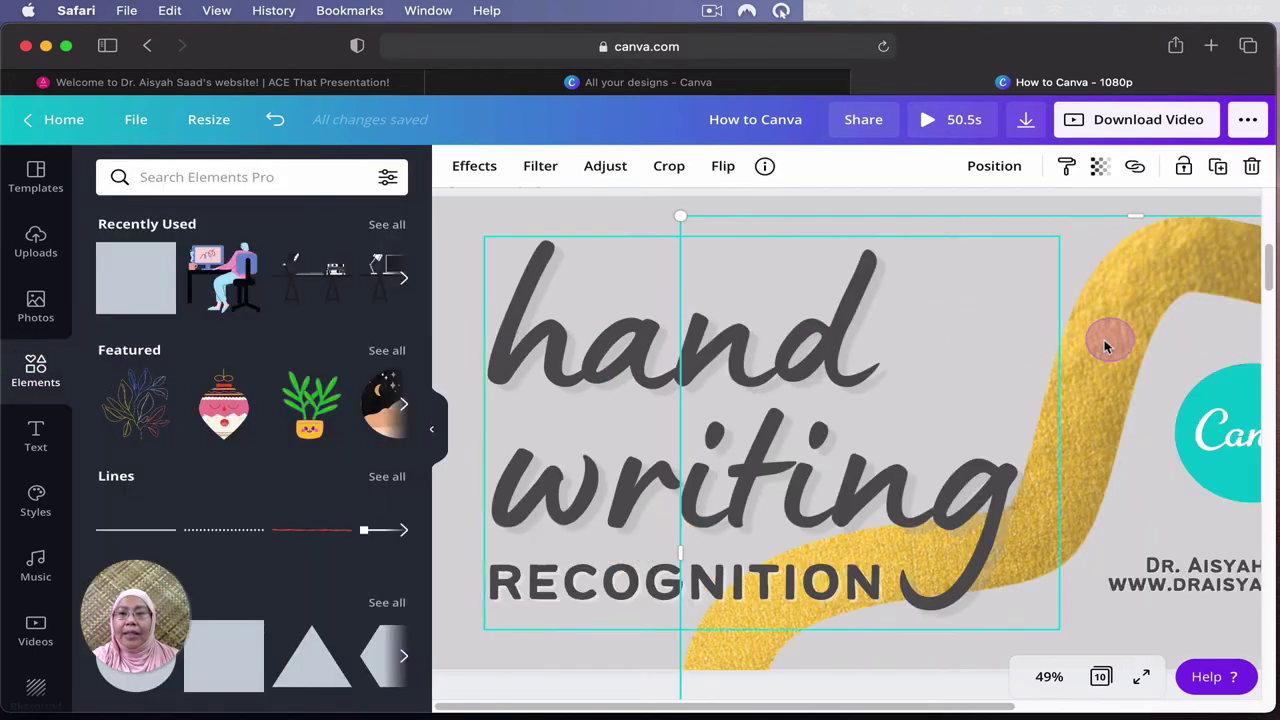
{"action": "left_click", "coordinate": [1047, 677]}
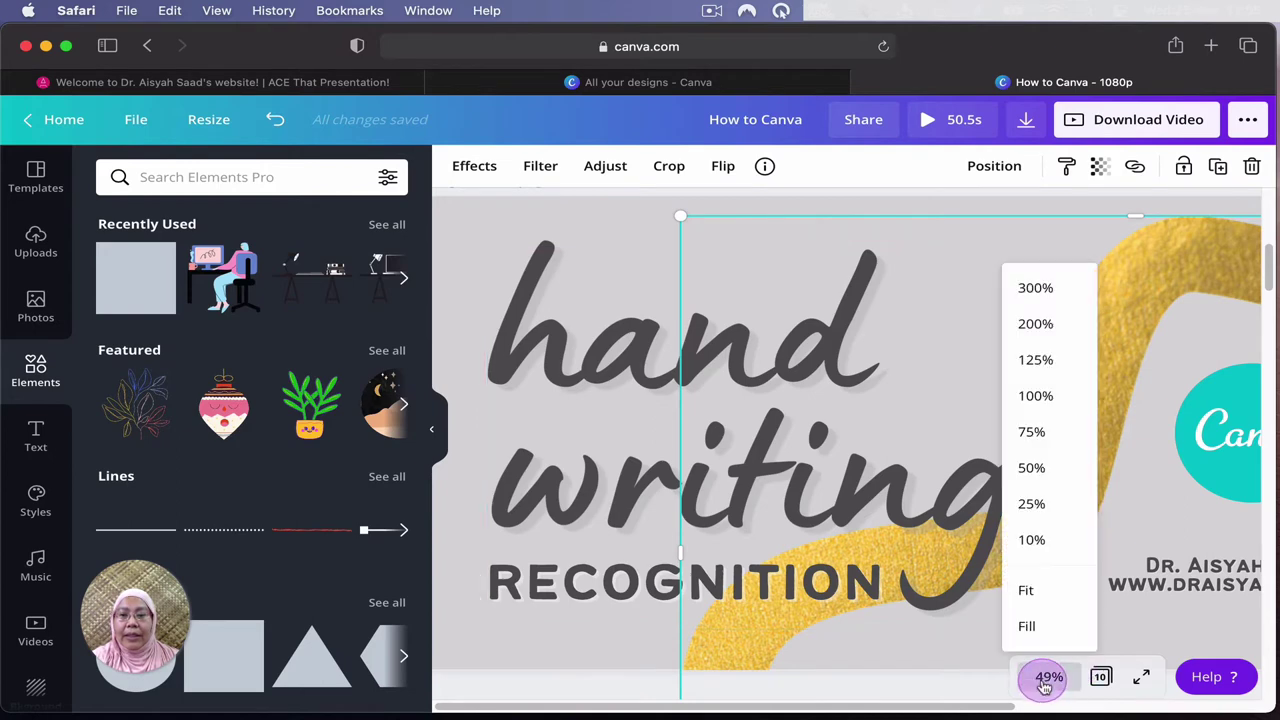
{"action": "left_click", "coordinate": [1035, 626]}
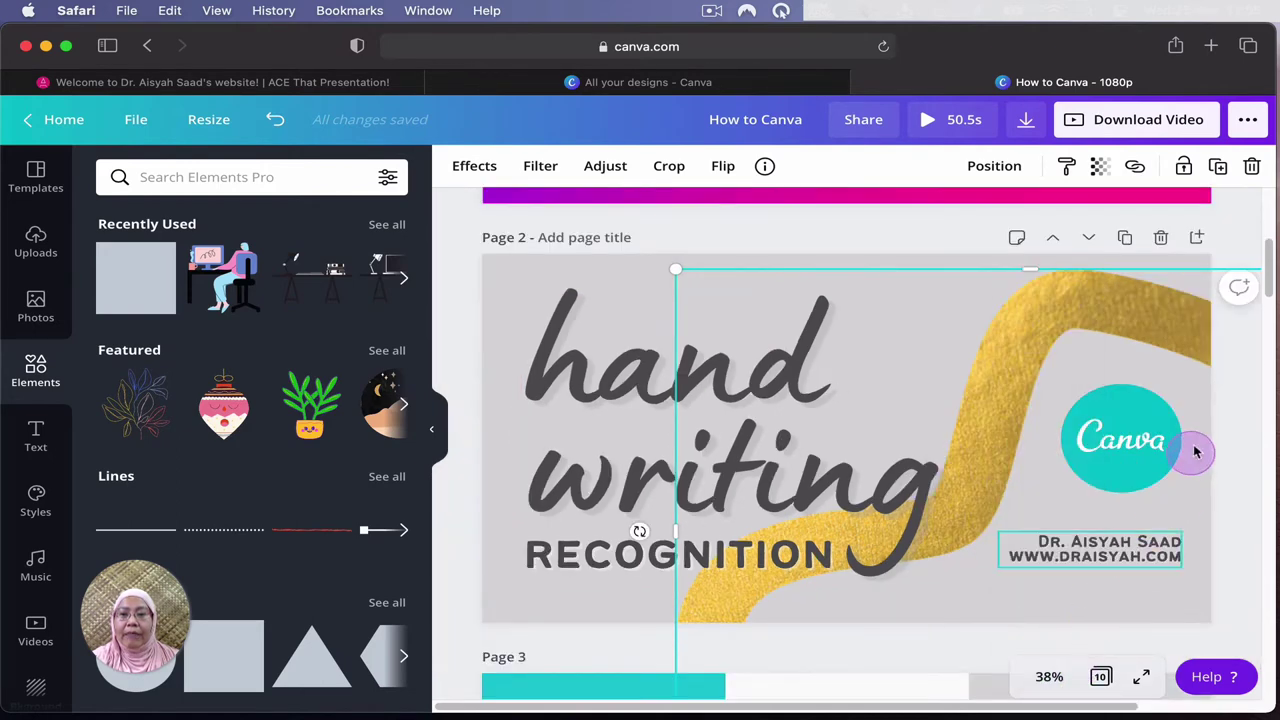
{"action": "left_click", "coordinate": [1198, 240]}
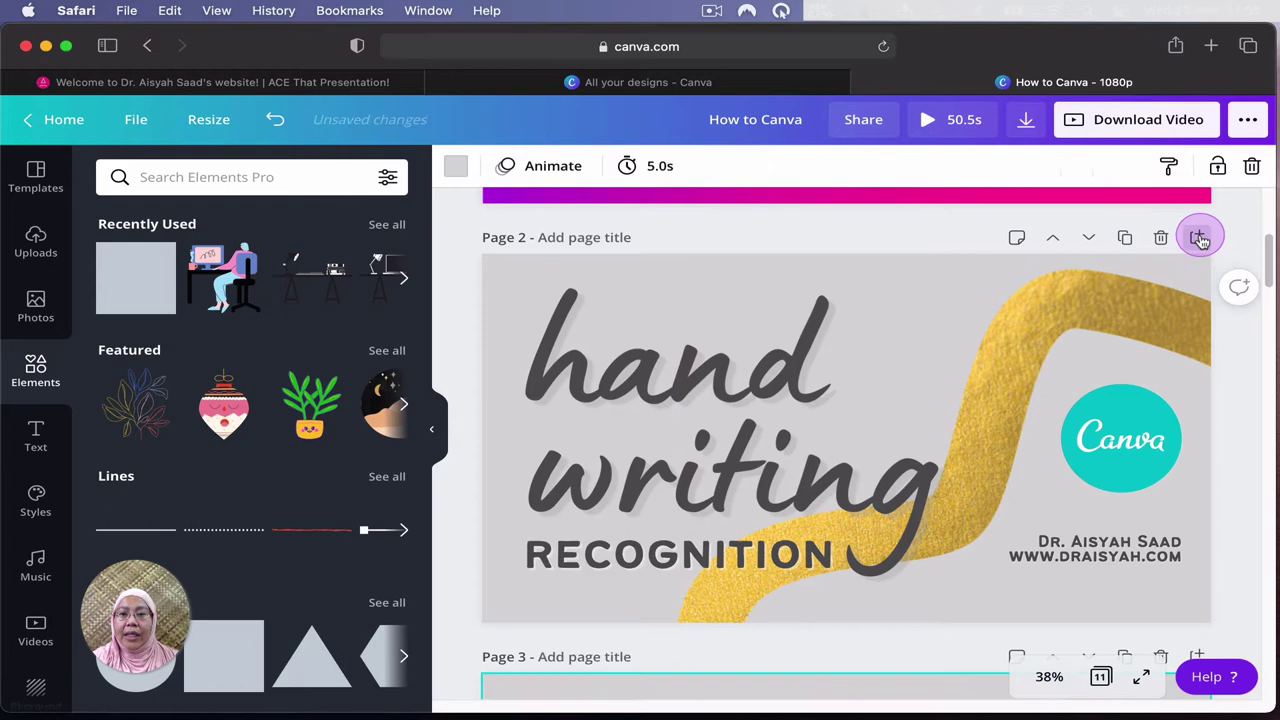
Search the Elements library for 'organic gold shape' and browse the results.
{"action": "left_click", "coordinate": [166, 179]}
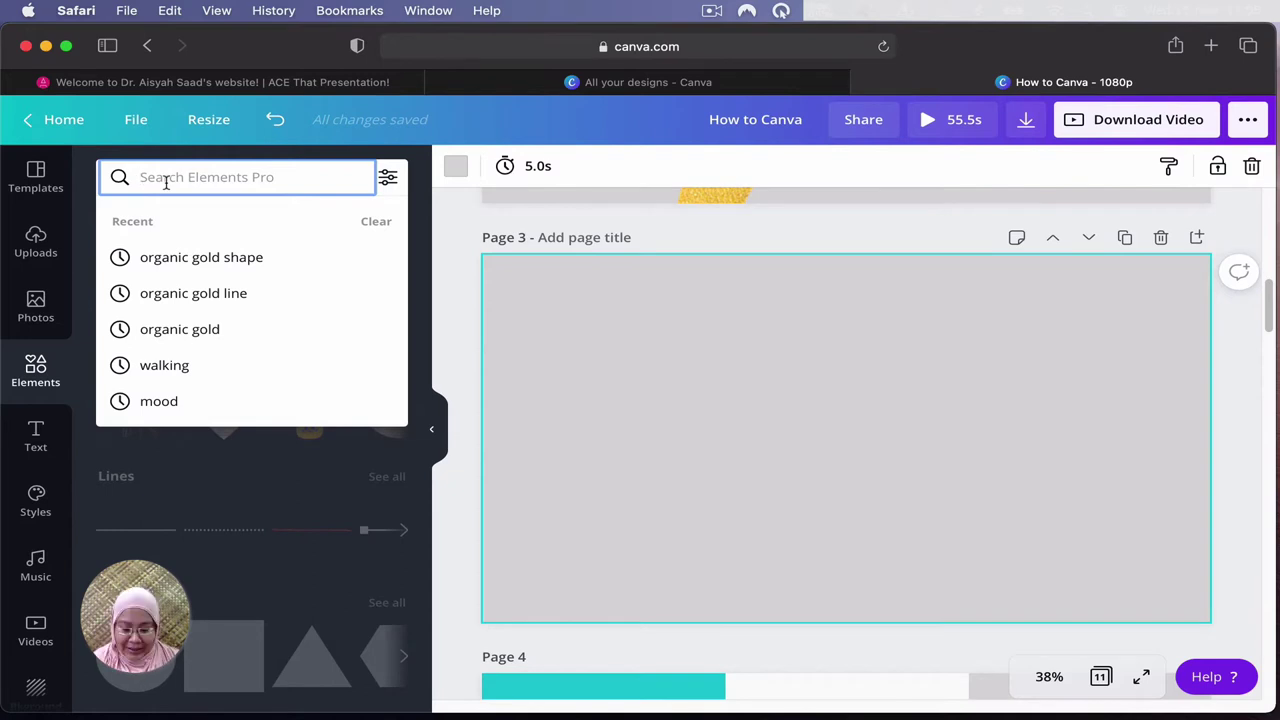
{"action": "type", "text": "organic"}
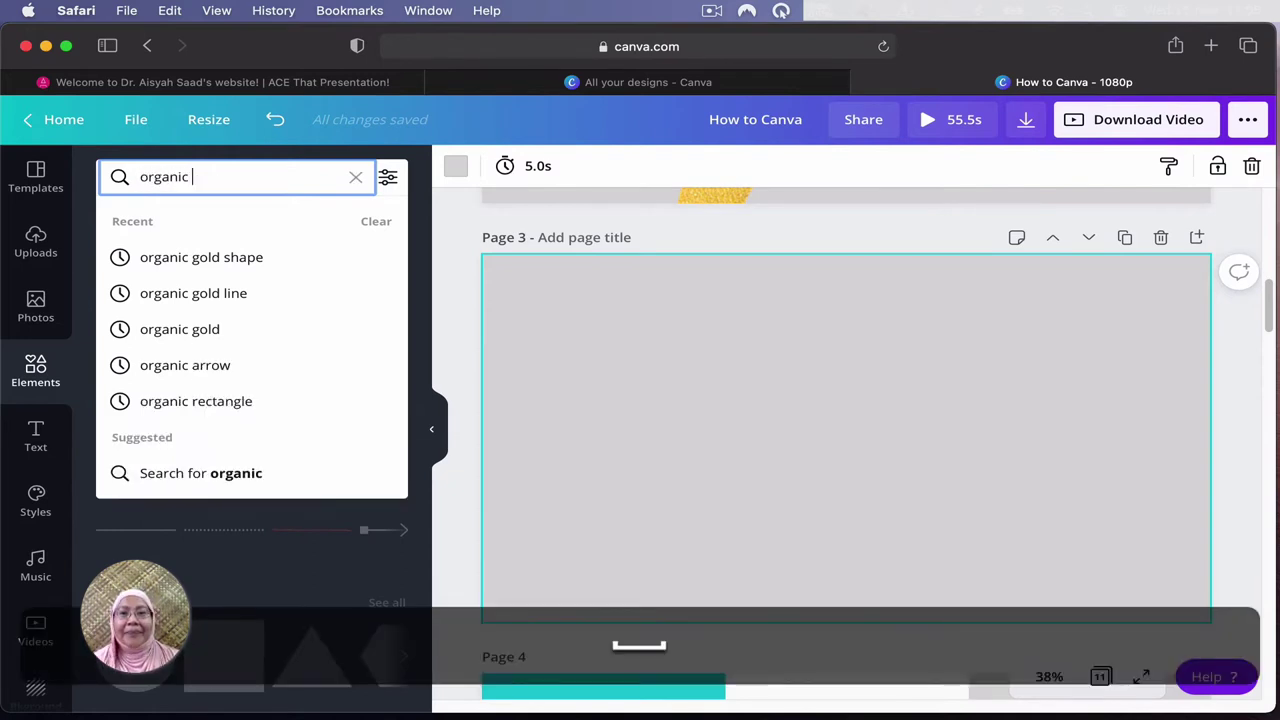
{"action": "type", "text": "gold "}
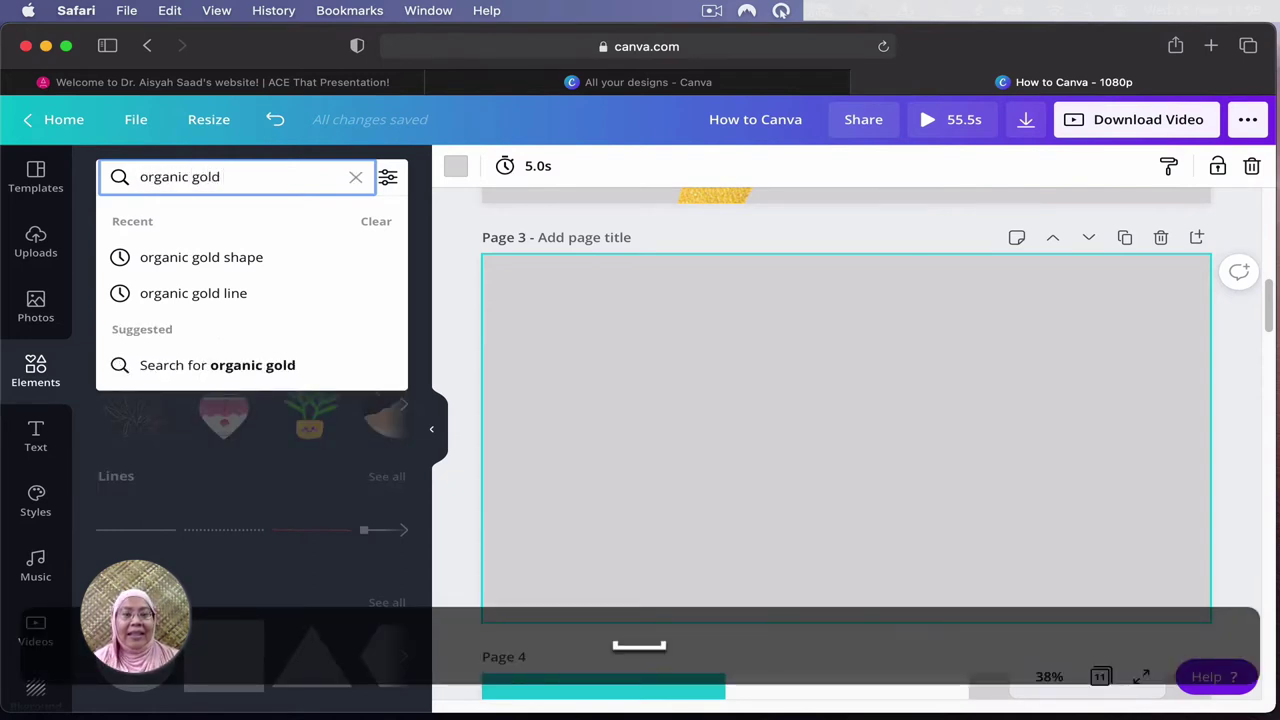
{"action": "type", "text": "shape"}
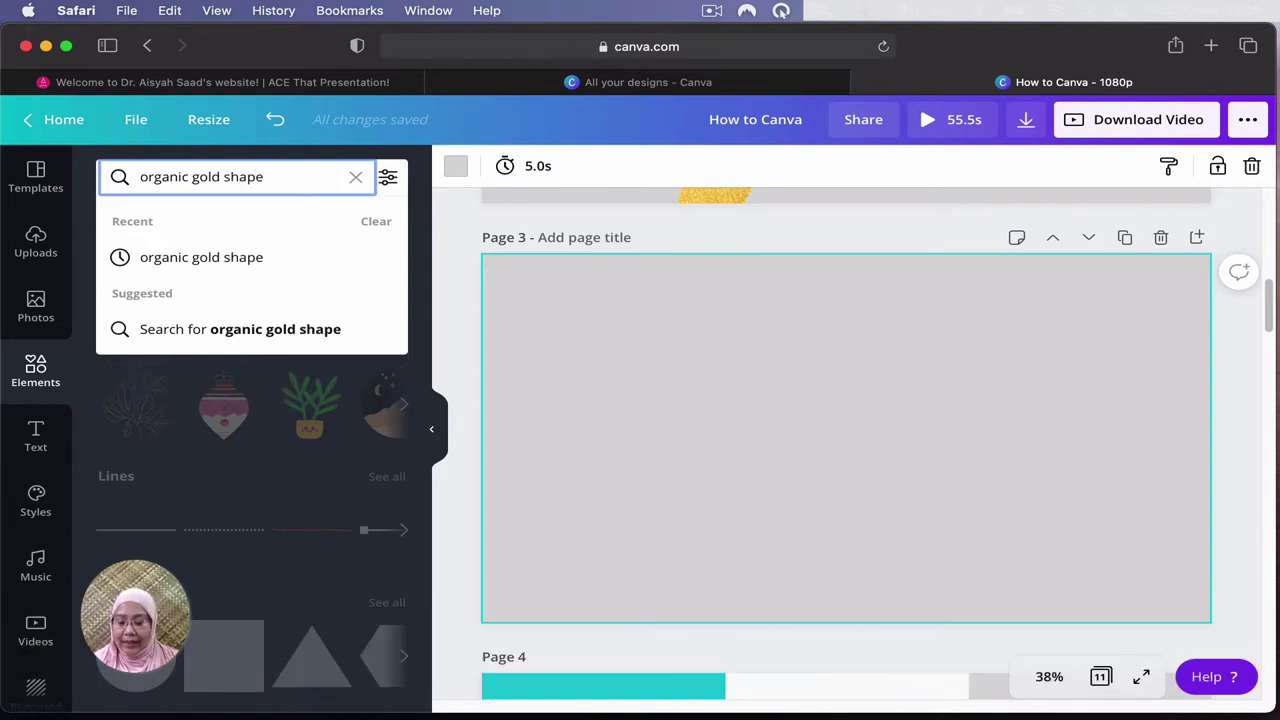
{"action": "key", "text": "Return"}
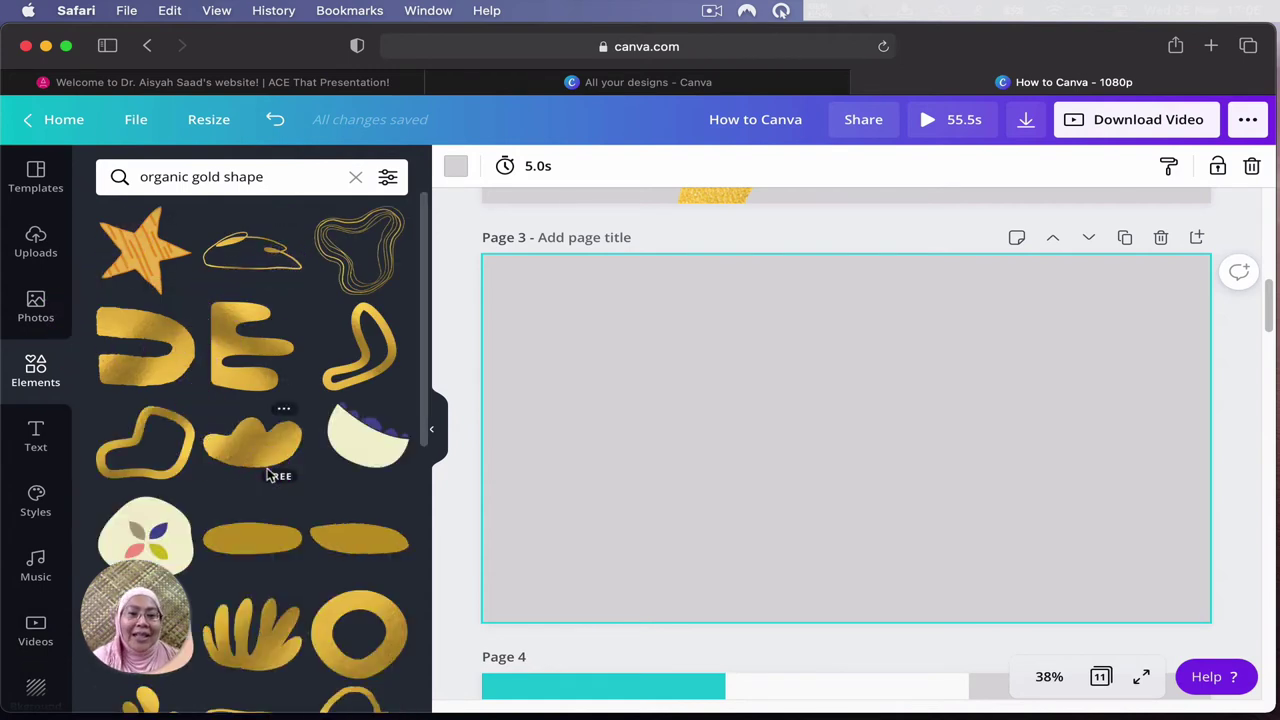
{"action": "scroll", "coordinate": [260, 452], "scroll_direction": "down", "scroll_amount": 5}
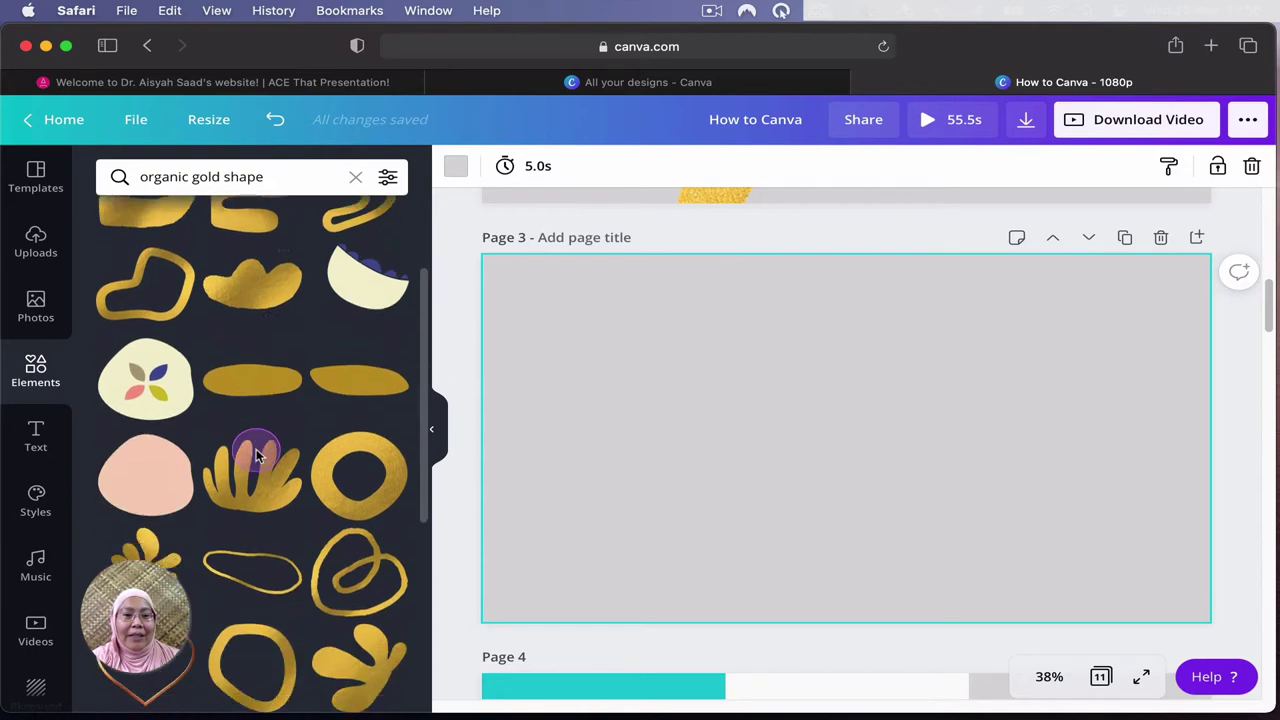
{"action": "scroll", "coordinate": [268, 456], "scroll_direction": "up", "scroll_amount": 5}
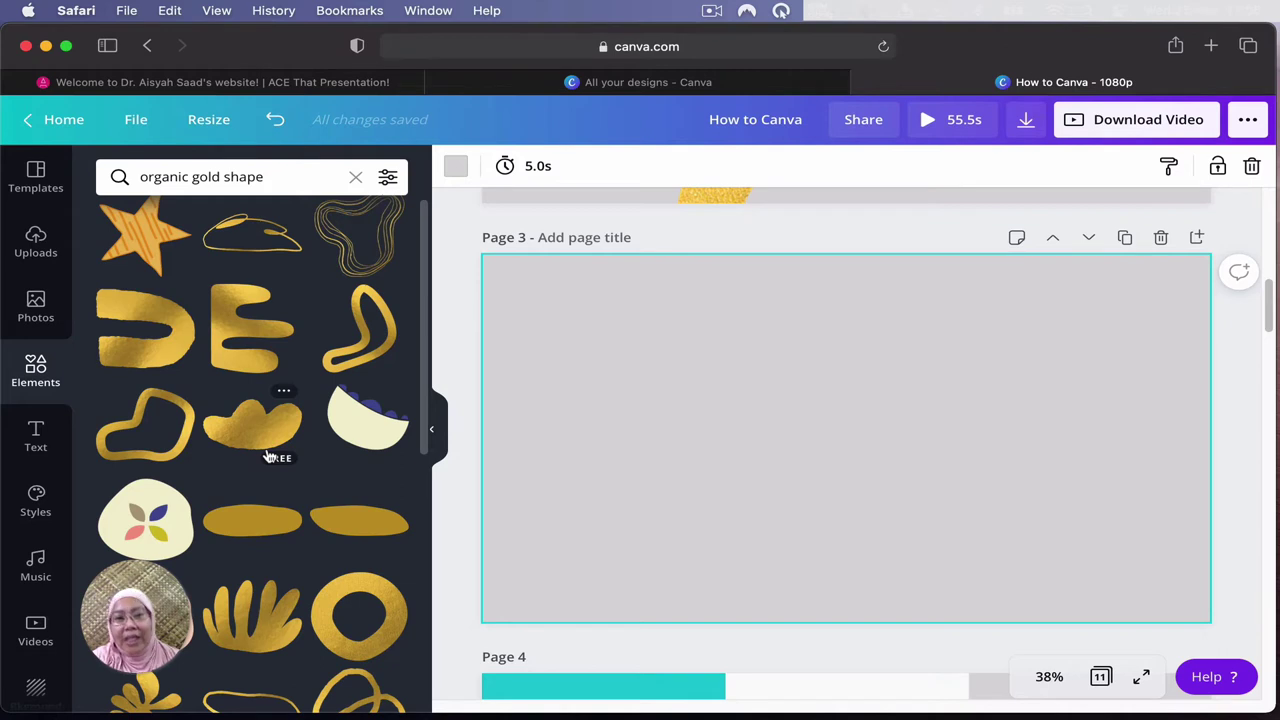
{"action": "left_click", "coordinate": [268, 453]}
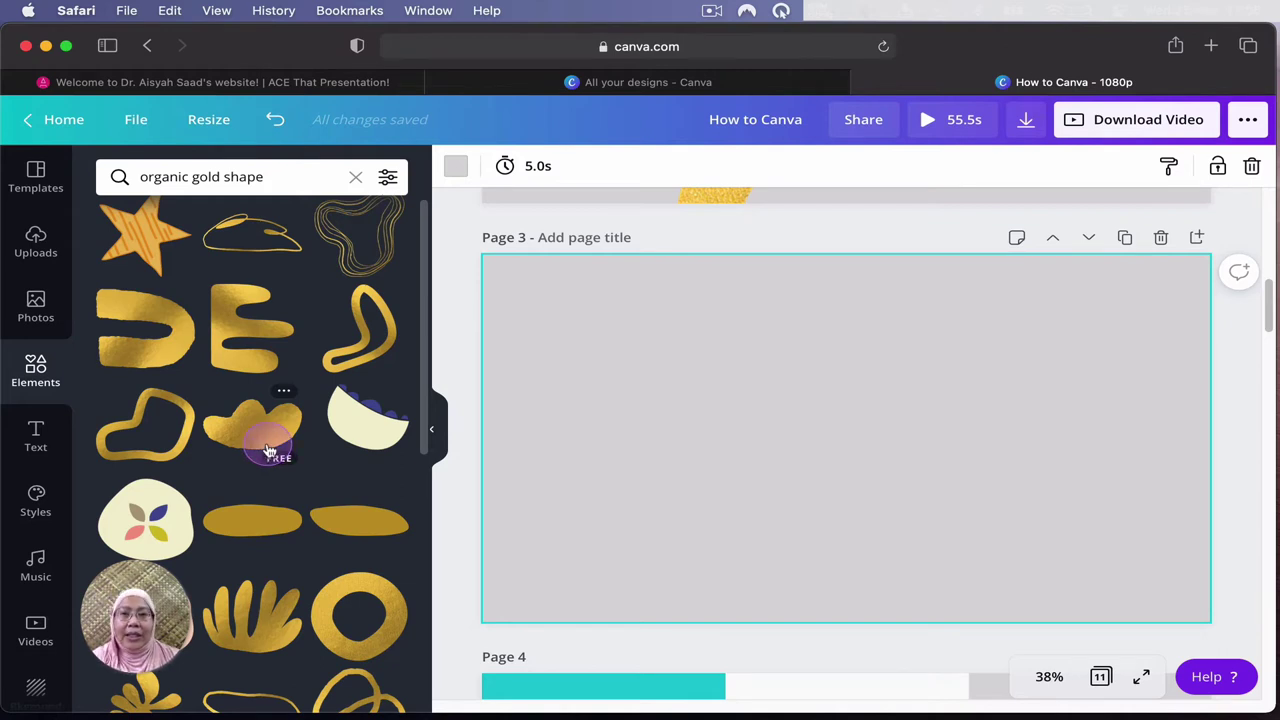
Add the gold loop to Page 3, enlarge it, and slide it across the right edge.
{"action": "left_click", "coordinate": [174, 428]}
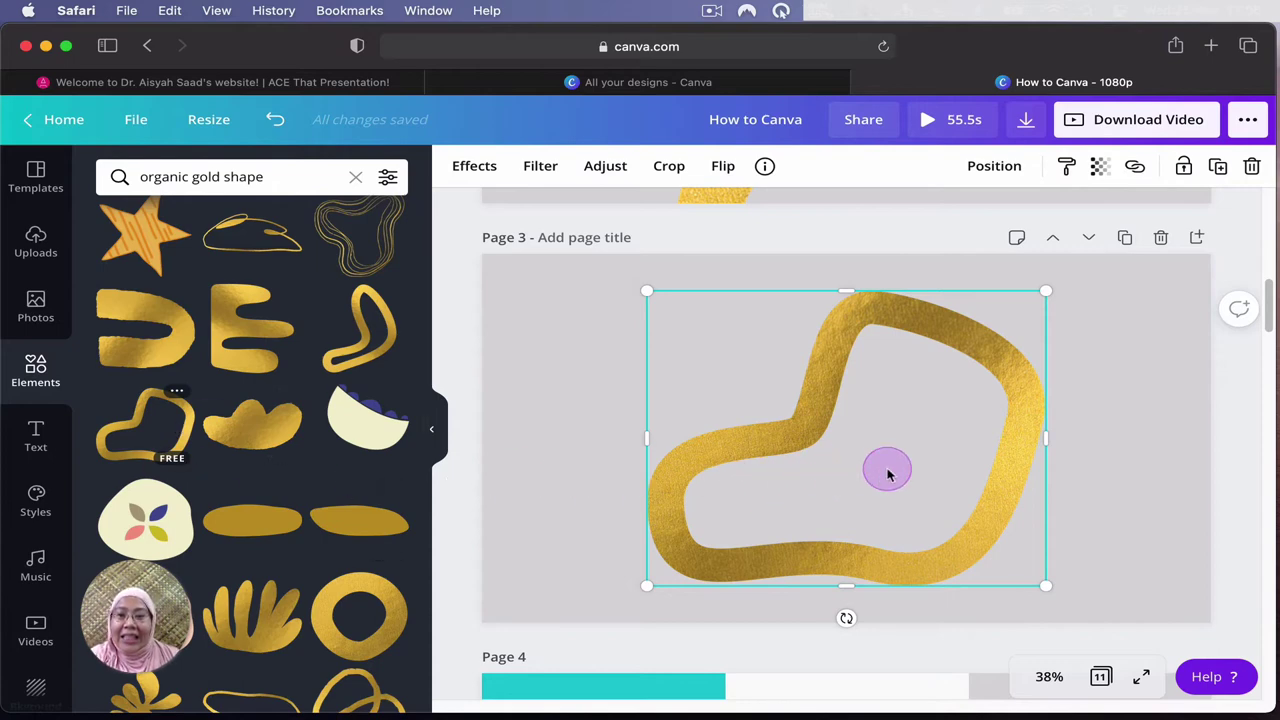
{"action": "left_click_drag", "start_coordinate": [1045, 596], "coordinate": [1060, 369]}
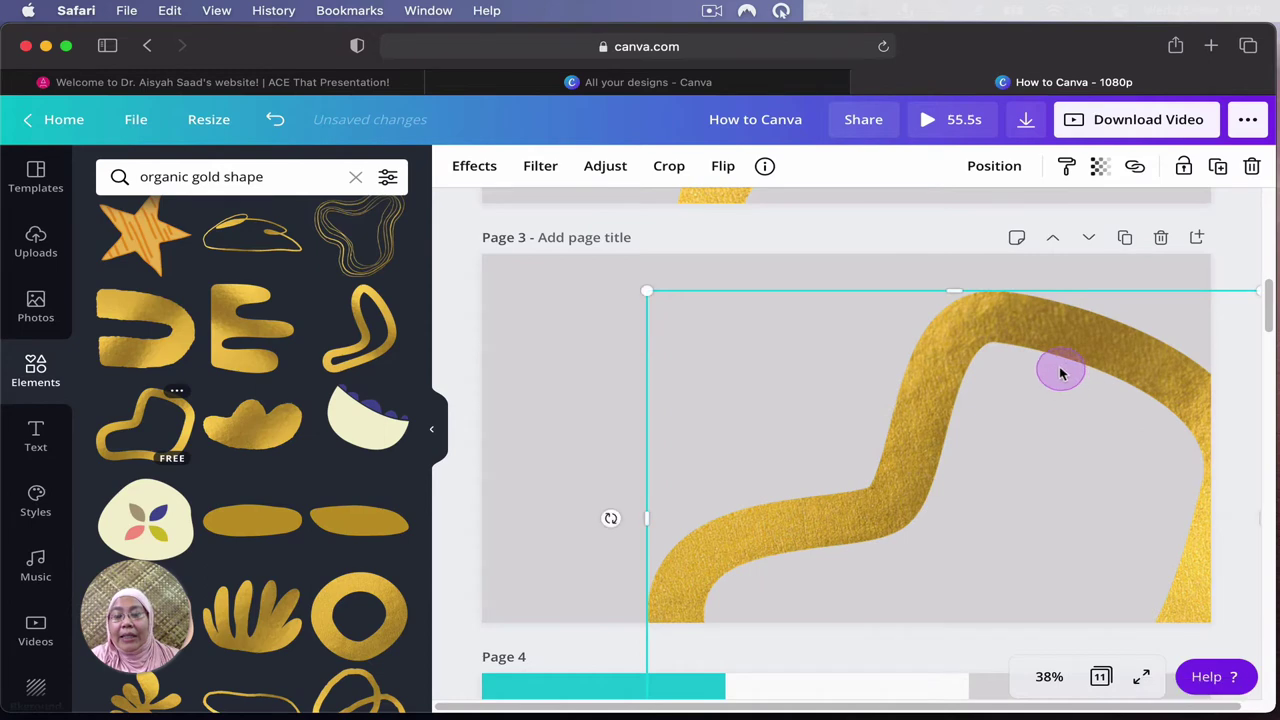
{"action": "left_click", "coordinate": [449, 435]}
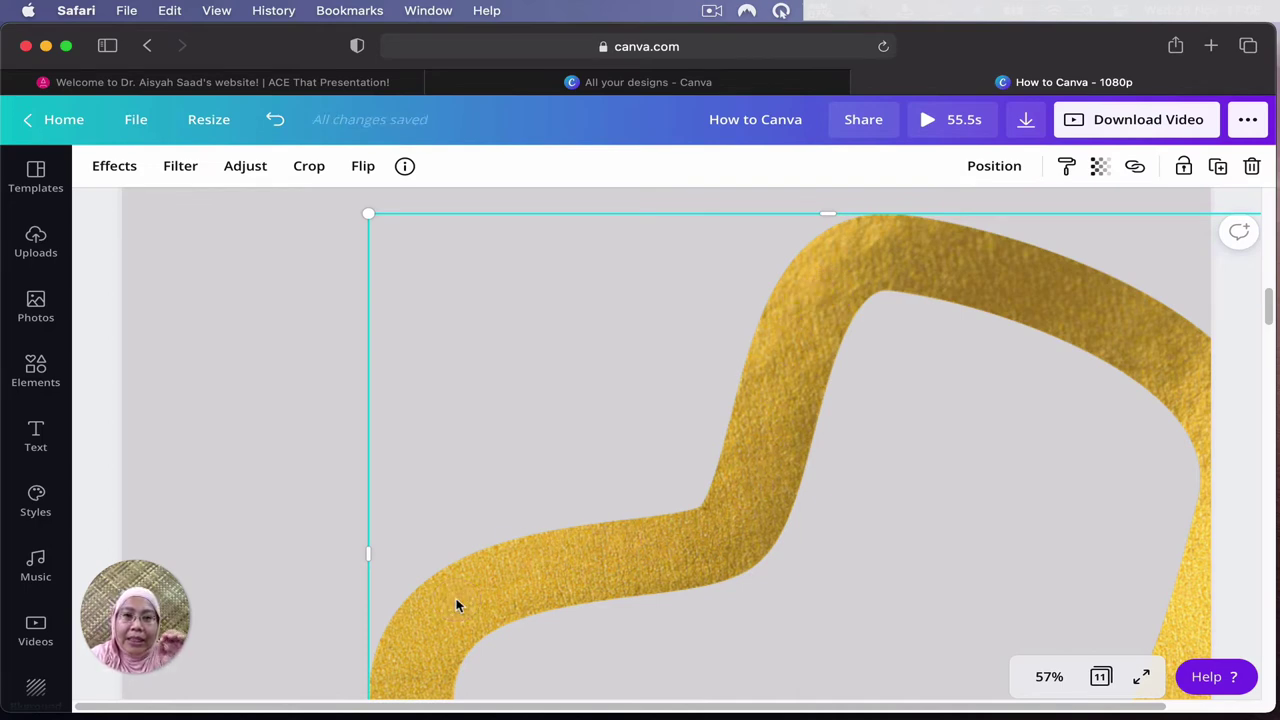
{"action": "left_click", "coordinate": [694, 494]}
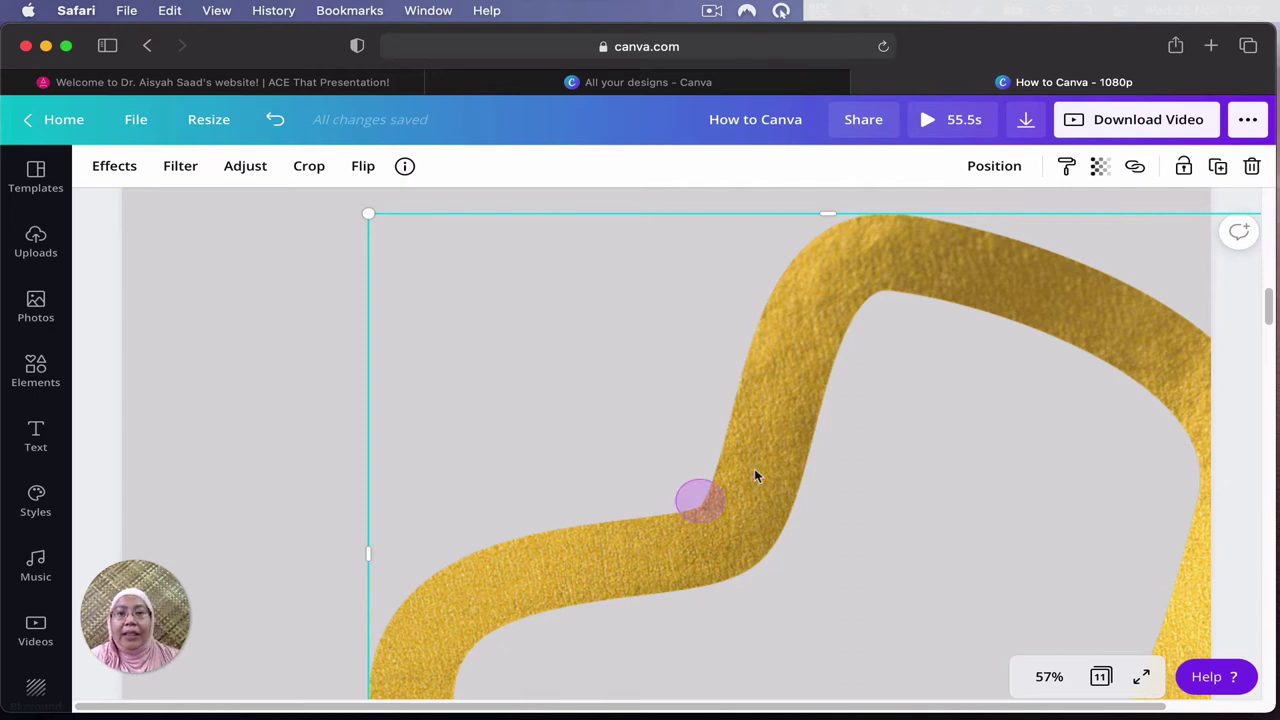
{"action": "left_click_drag", "start_coordinate": [789, 383], "coordinate": [800, 363]}
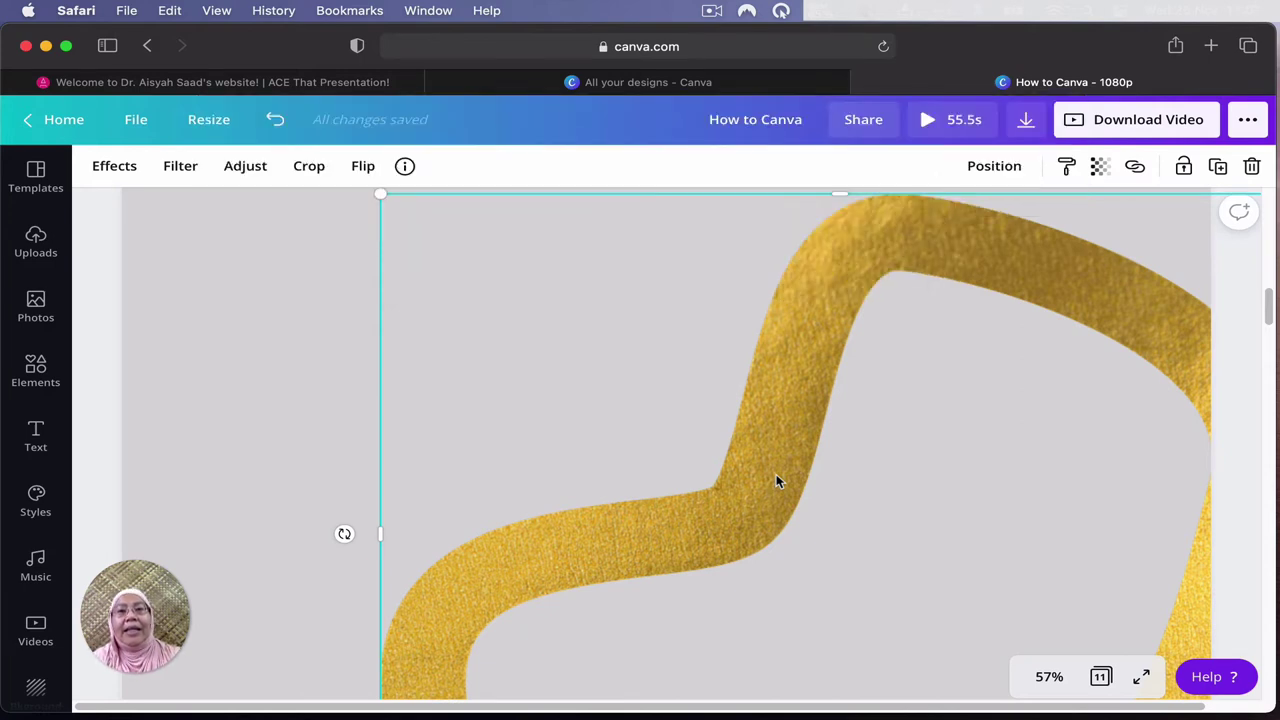
{"action": "scroll", "coordinate": [776, 474], "scroll_direction": "down", "scroll_amount": 3}
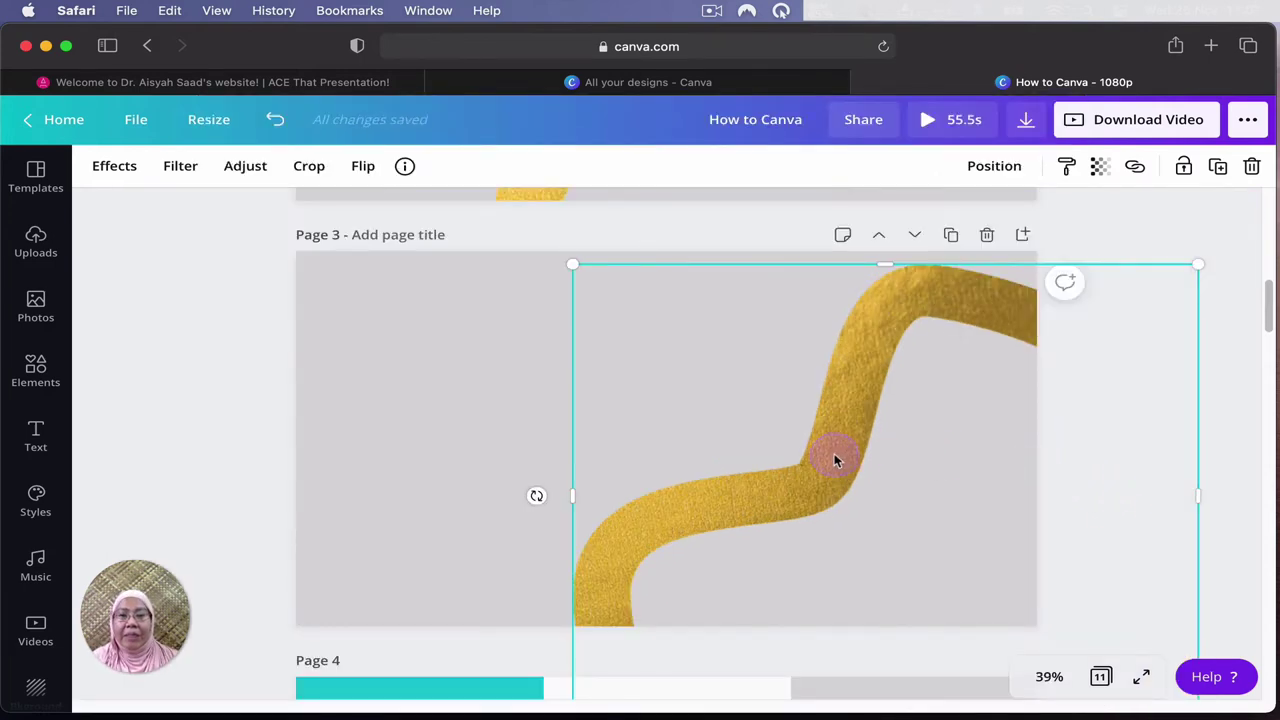
{"action": "left_click_drag", "start_coordinate": [840, 455], "coordinate": [844, 450]}
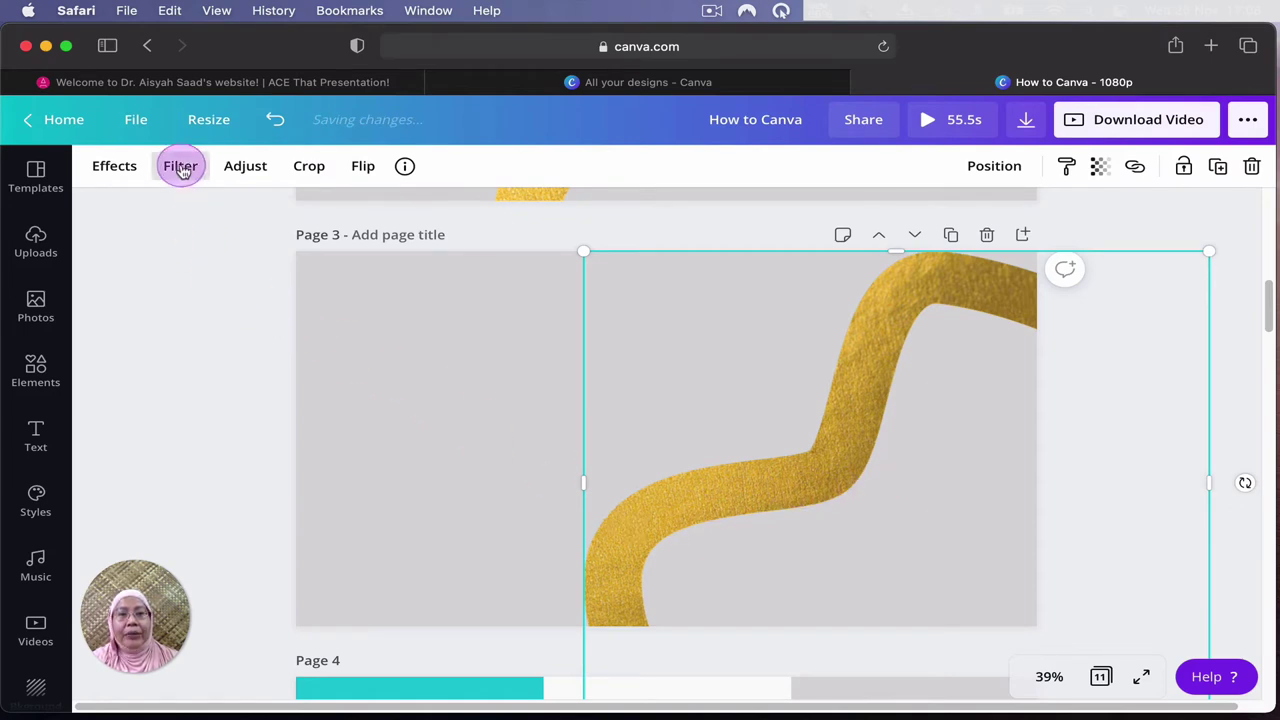
Set the gold shape's Brightness to 16 and Saturation to 4, then deselect it.
{"action": "left_click", "coordinate": [240, 168]}
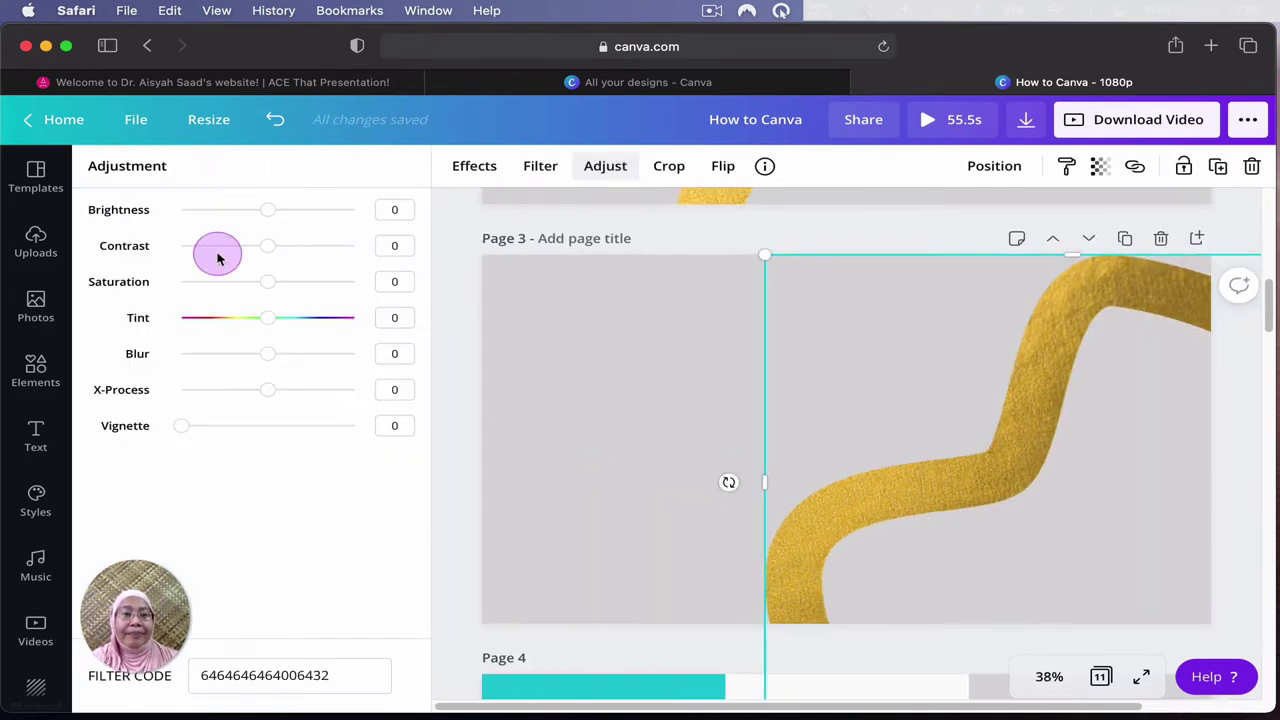
{"action": "left_click", "coordinate": [276, 214]}
{"action": "left_click_drag", "start_coordinate": [276, 214], "coordinate": [282, 217]}
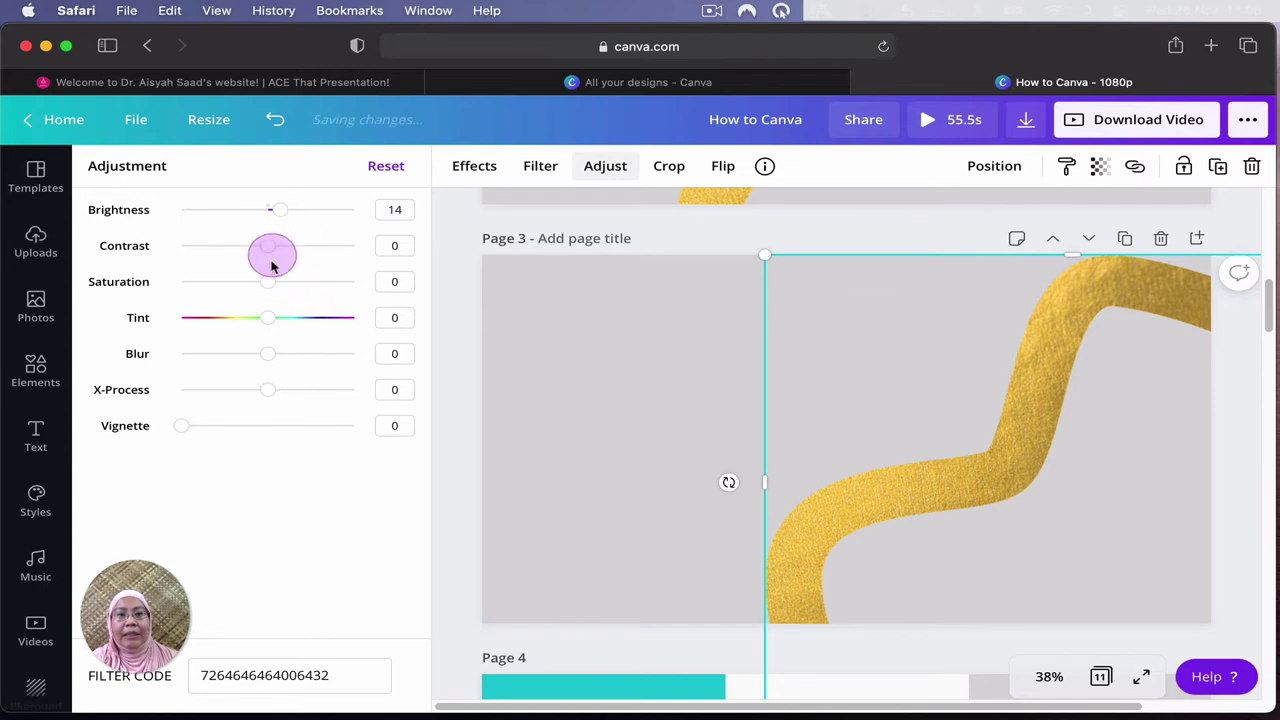
{"action": "left_click_drag", "start_coordinate": [272, 284], "coordinate": [274, 284]}
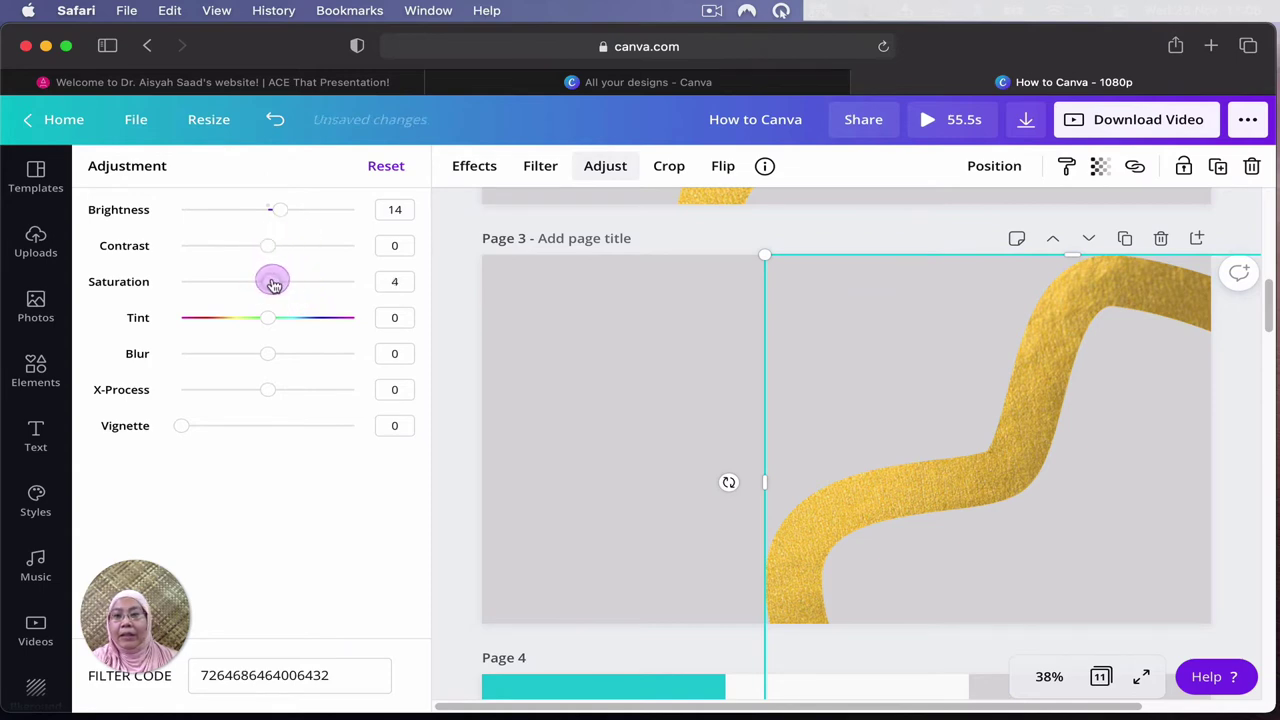
{"action": "left_click_drag", "start_coordinate": [274, 211], "coordinate": [283, 209]}
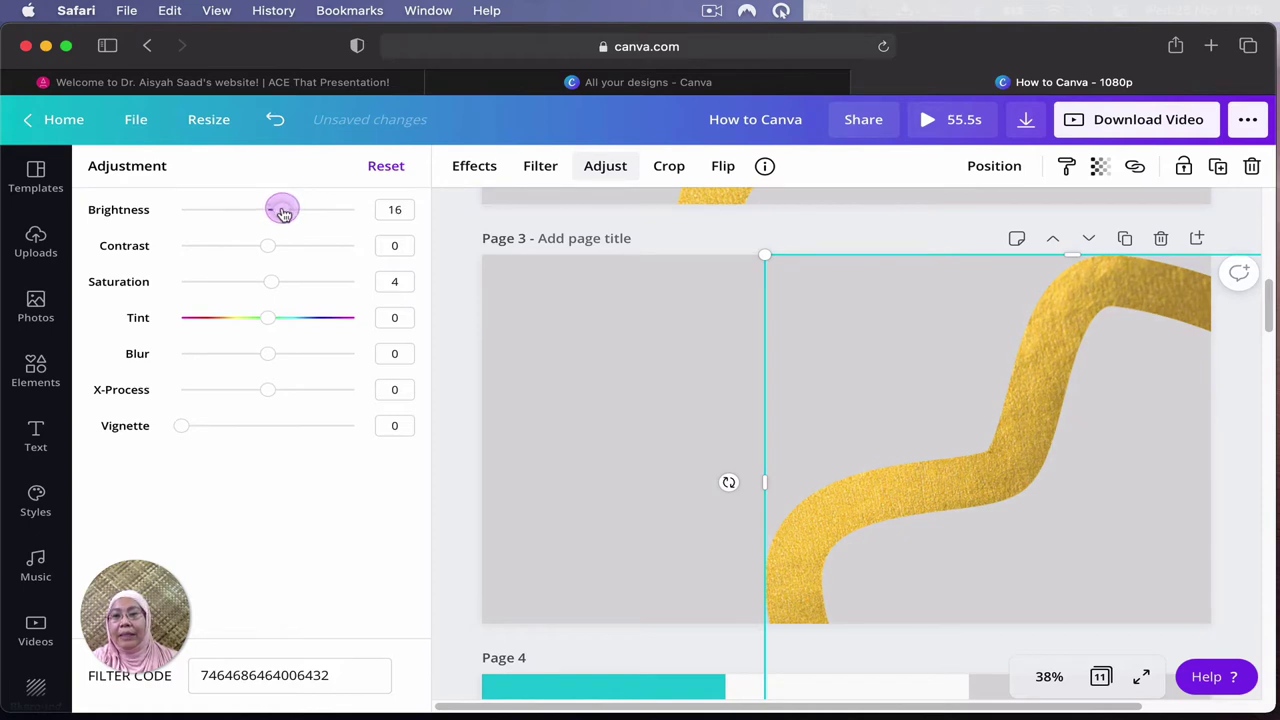
{"action": "left_click", "coordinate": [457, 419]}
{"action": "left_click", "coordinate": [430, 403]}
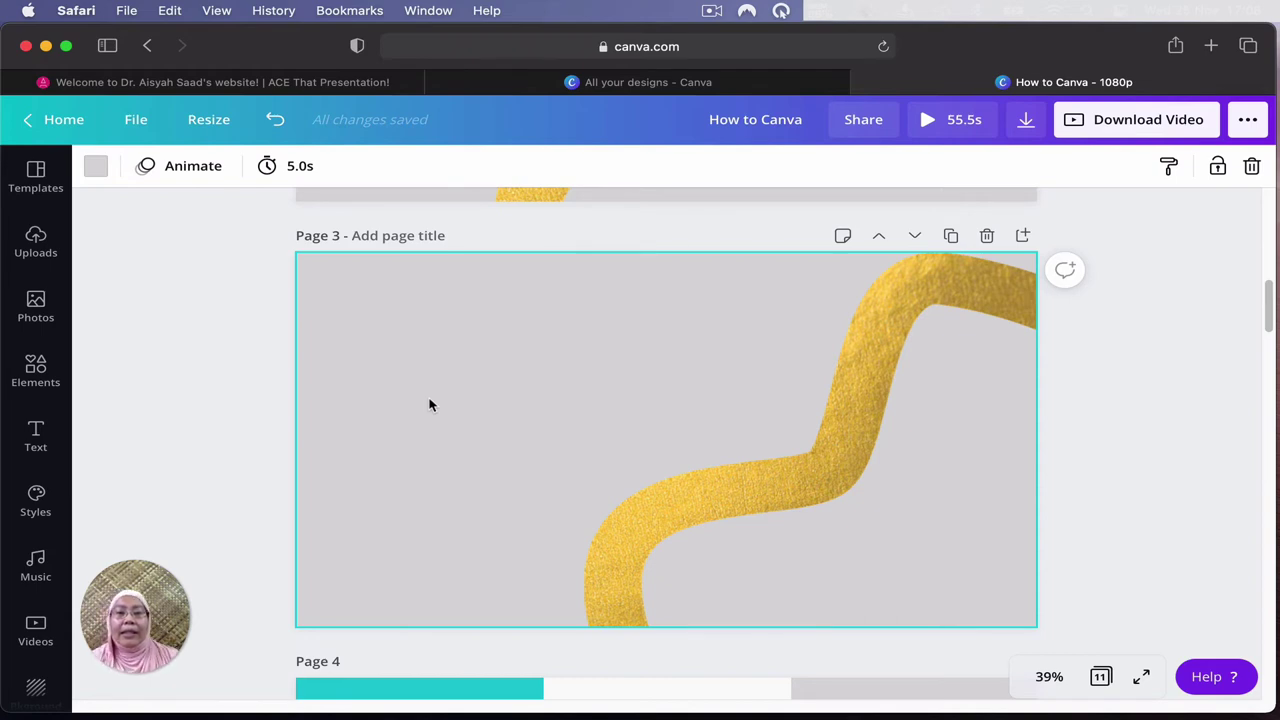
Select and deselect the gold wave, then scroll up to show the Page 2 title slide.
{"action": "left_click", "coordinate": [434, 403]}
{"action": "left_click", "coordinate": [343, 443]}
{"action": "left_click", "coordinate": [437, 323]}
{"action": "left_click", "coordinate": [598, 469]}
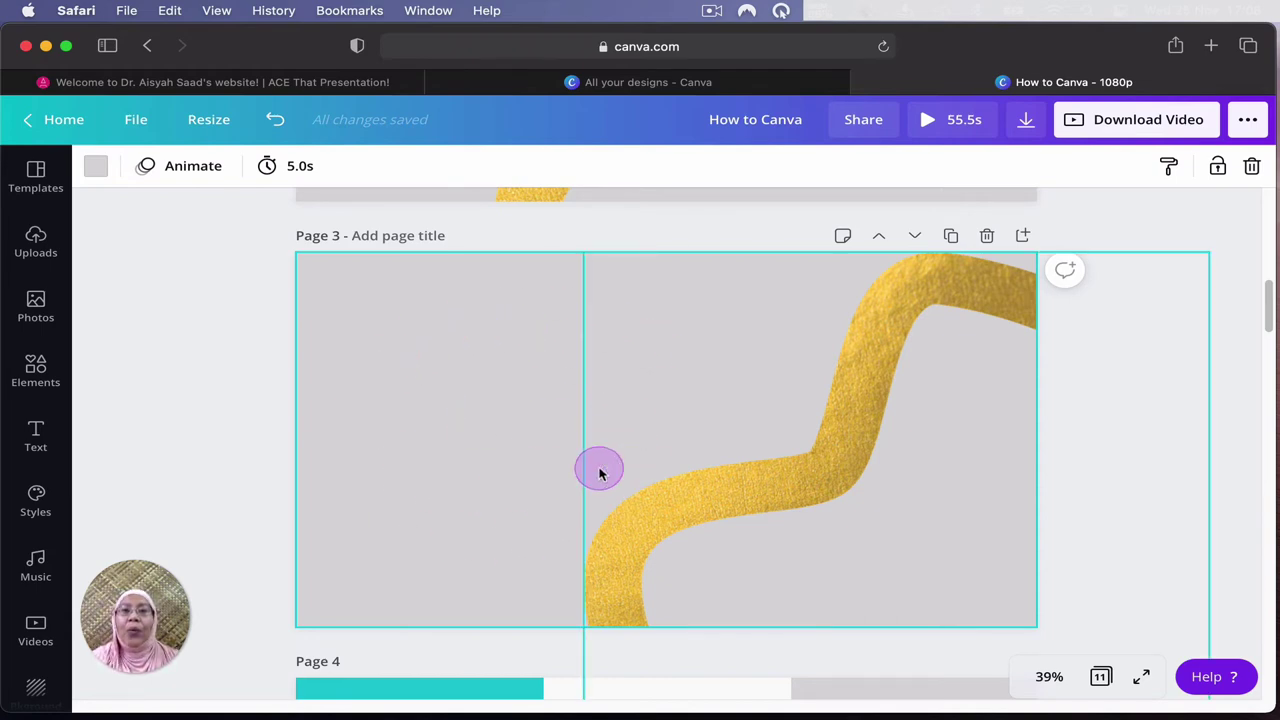
{"action": "left_click", "coordinate": [497, 323]}
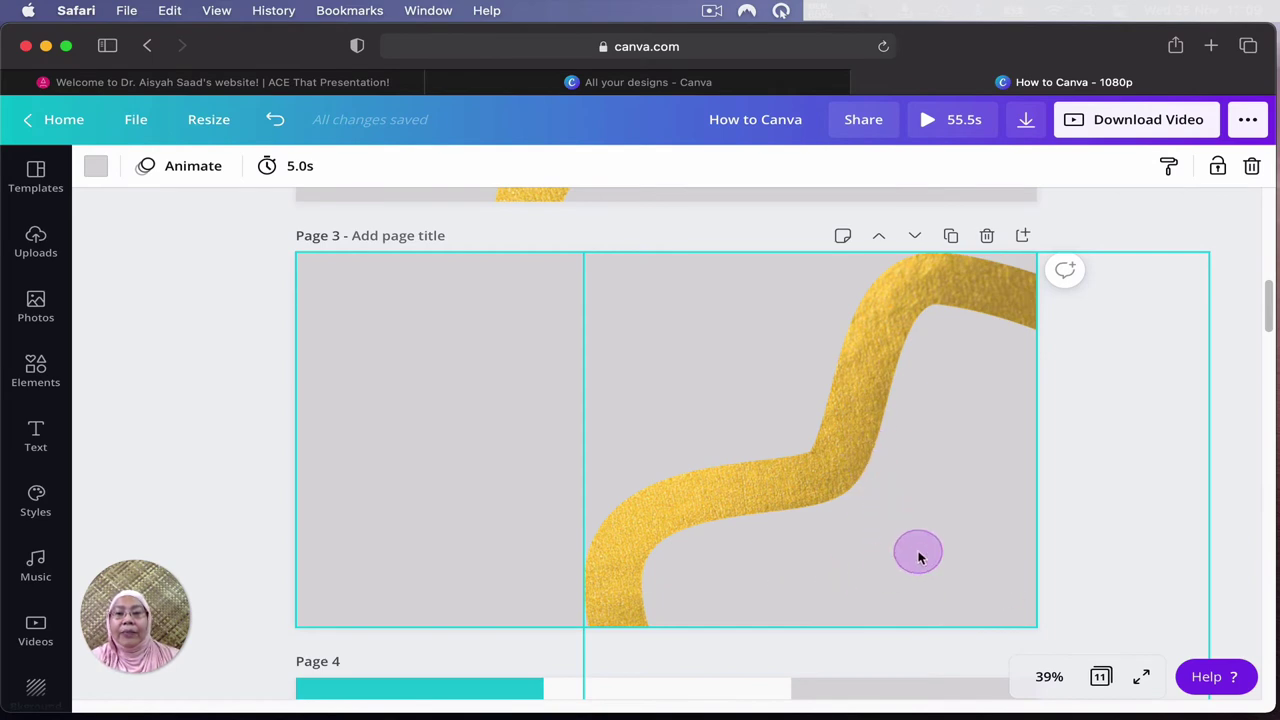
{"action": "scroll", "coordinate": [931, 560], "scroll_direction": "up", "scroll_amount": 2}
{"action": "scroll", "coordinate": [931, 560], "scroll_direction": "up", "scroll_amount": 5}
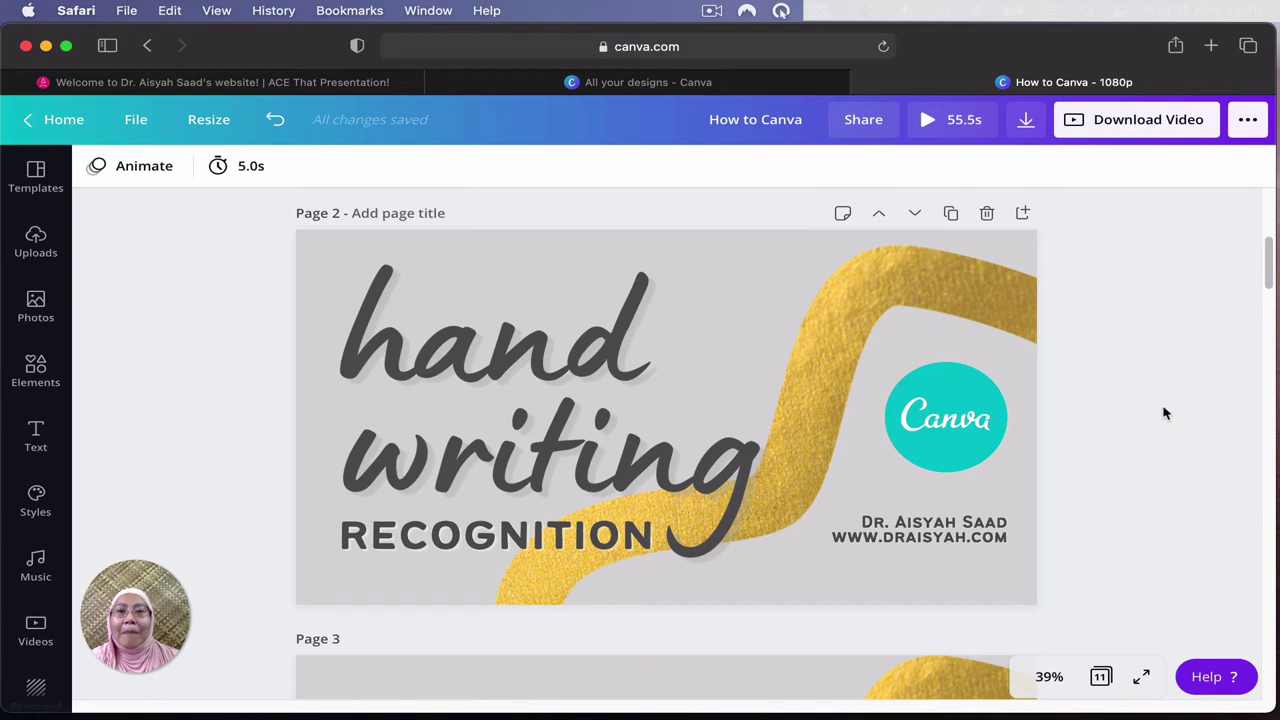
Show the Pro Mouse menu-bar options, dismiss them, and show them again.
{"action": "left_click", "coordinate": [780, 12]}
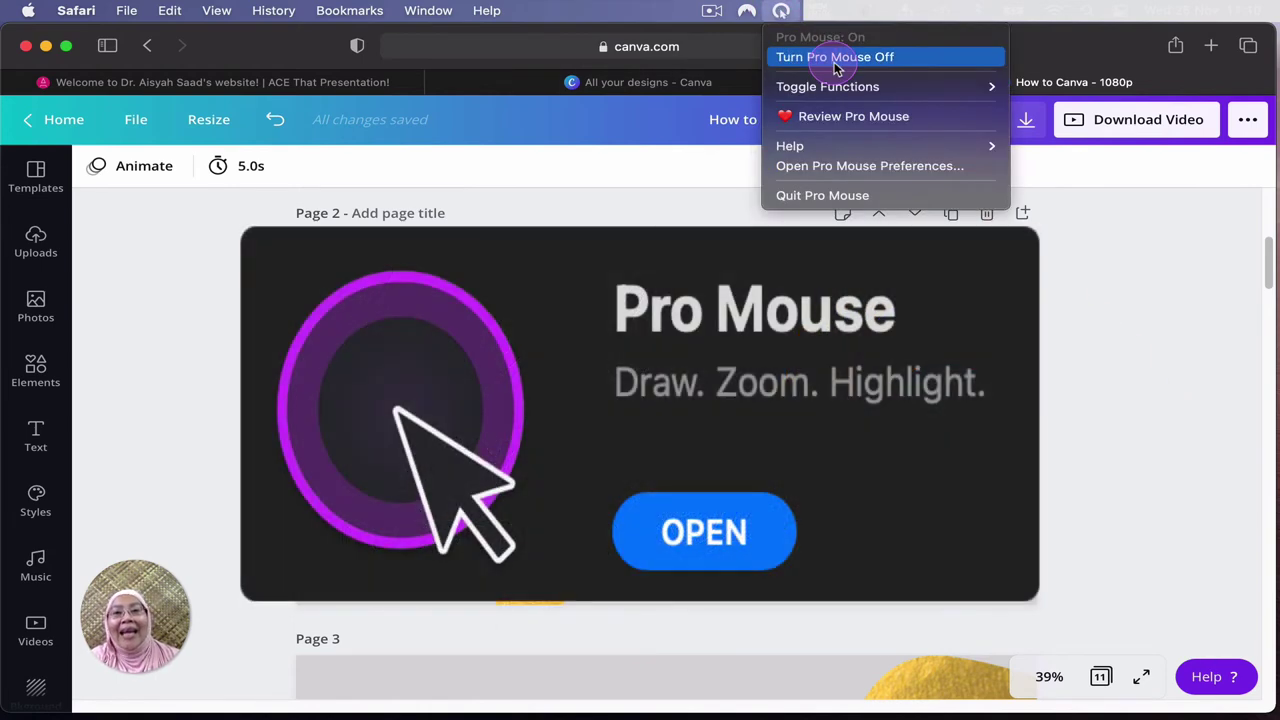
{"action": "left_click", "coordinate": [1145, 325]}
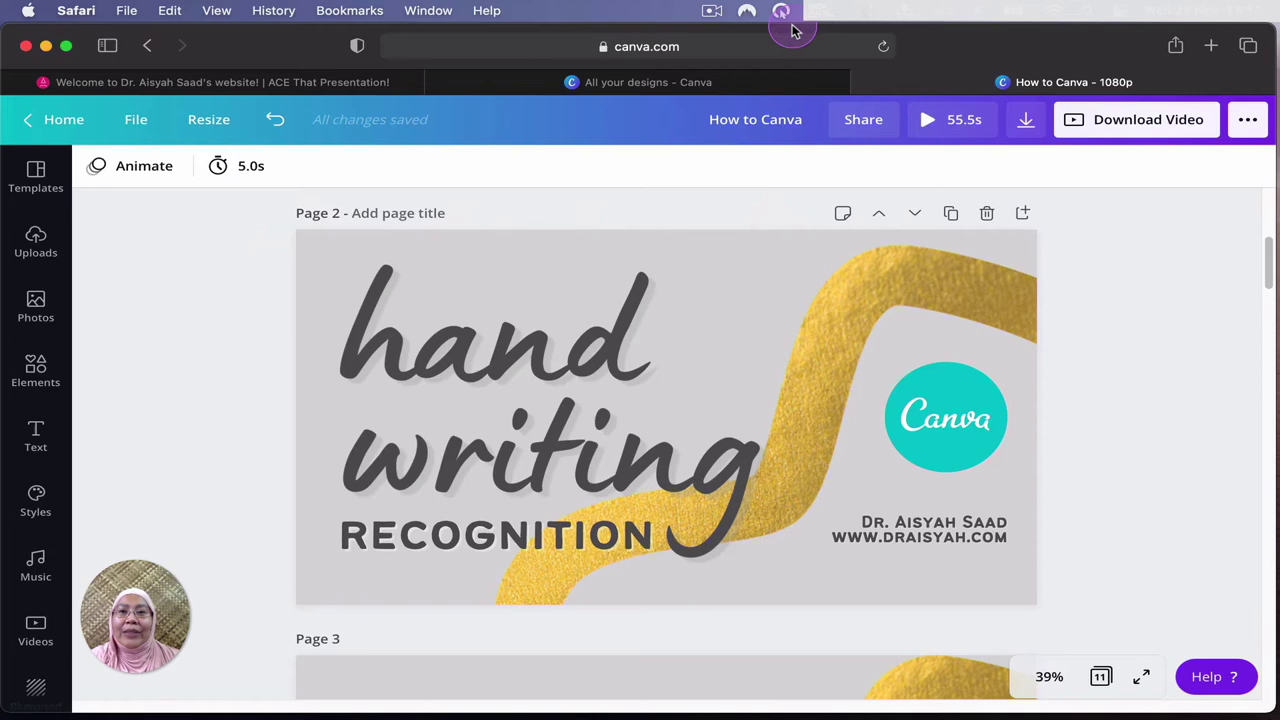
{"action": "left_click", "coordinate": [782, 13]}
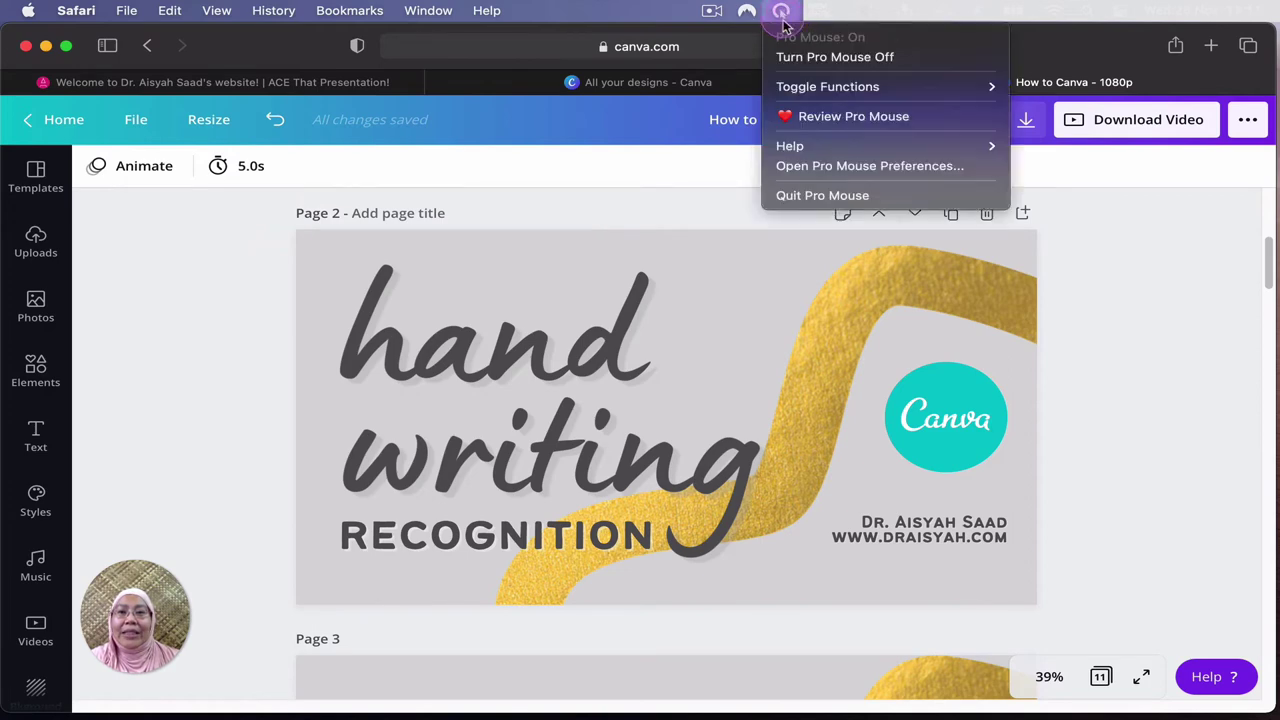
Go to the Halo pane of Pro Mouse preferences and toggle the hollow halo off and on.
{"action": "left_click", "coordinate": [803, 167]}
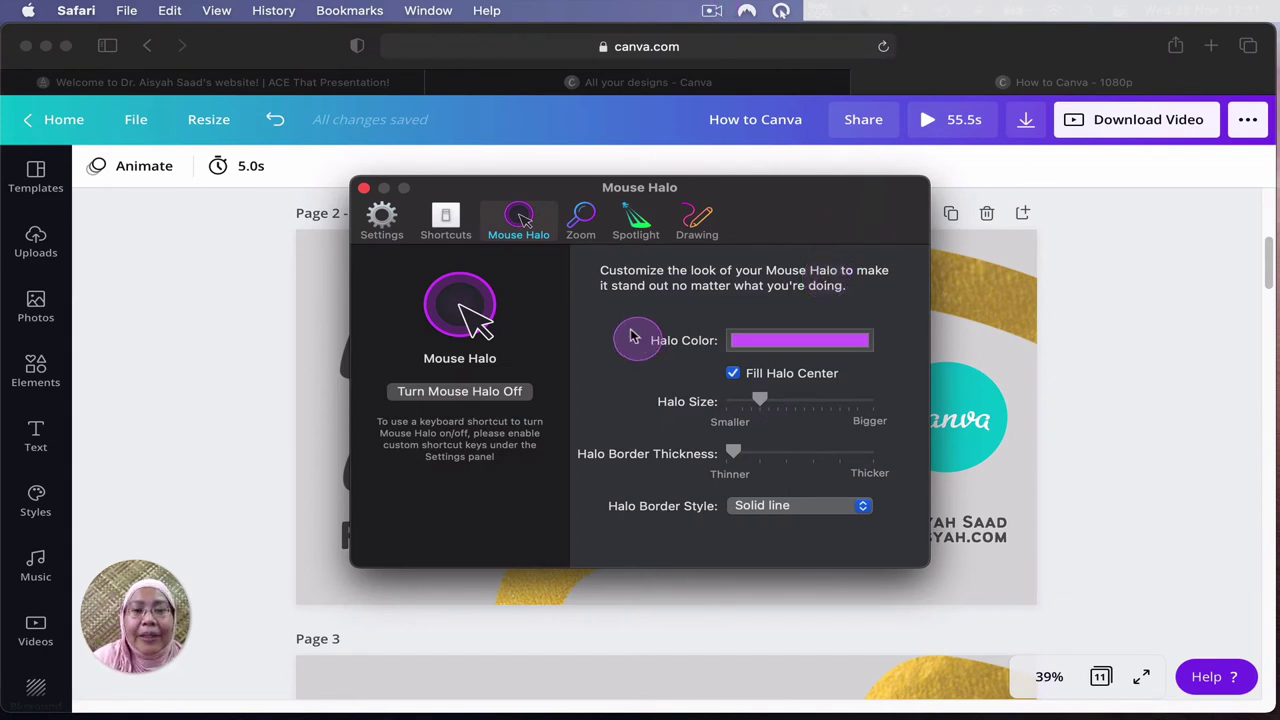
{"action": "left_click", "coordinate": [381, 221]}
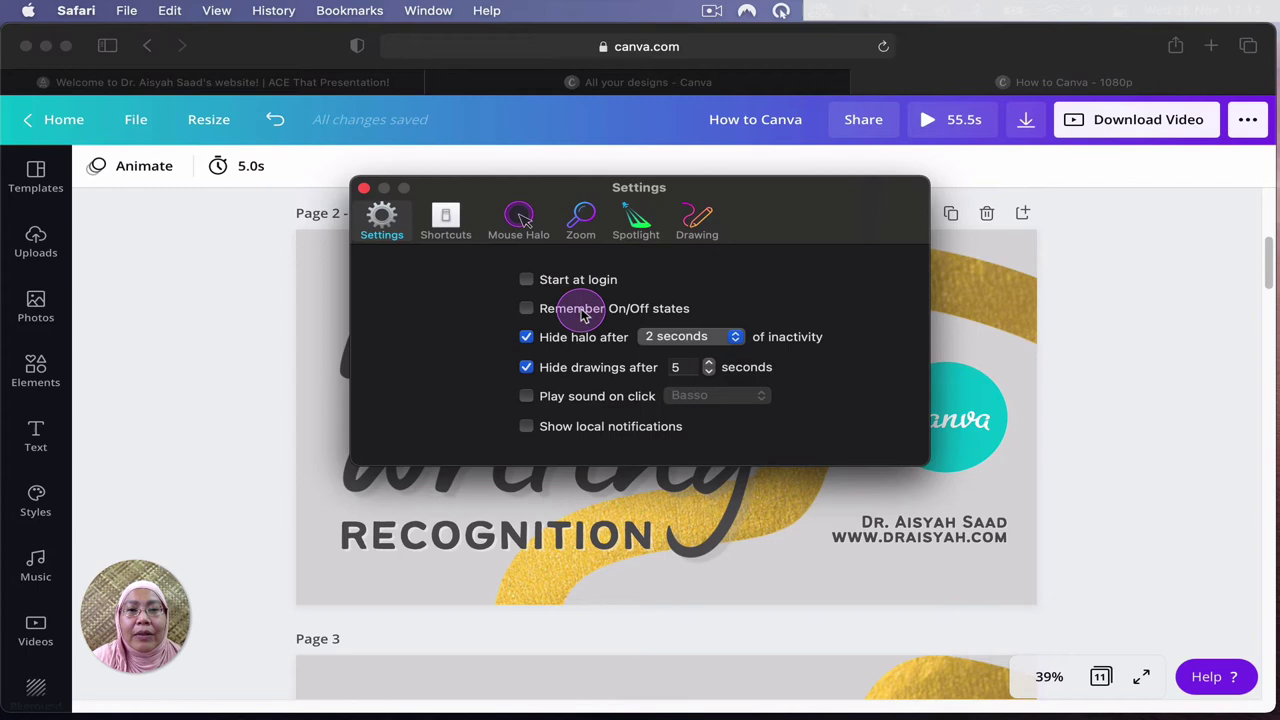
{"action": "left_click", "coordinate": [521, 228]}
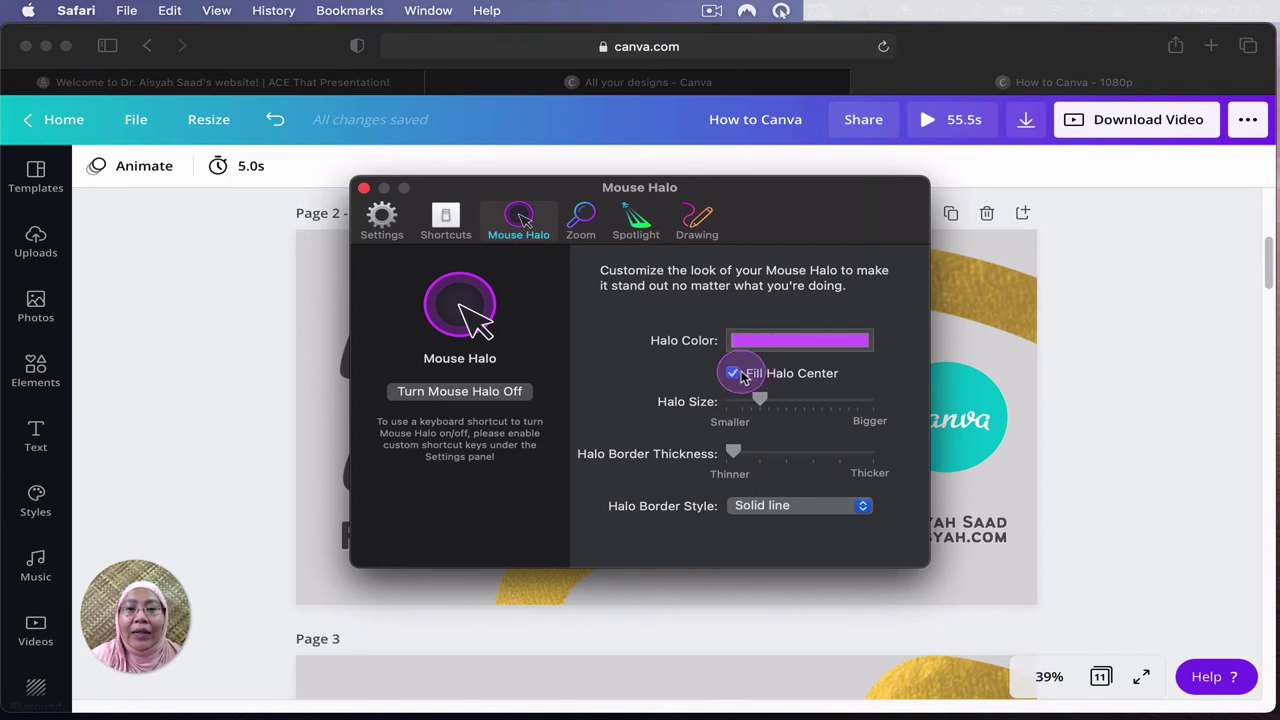
{"action": "left_click", "coordinate": [733, 373]}
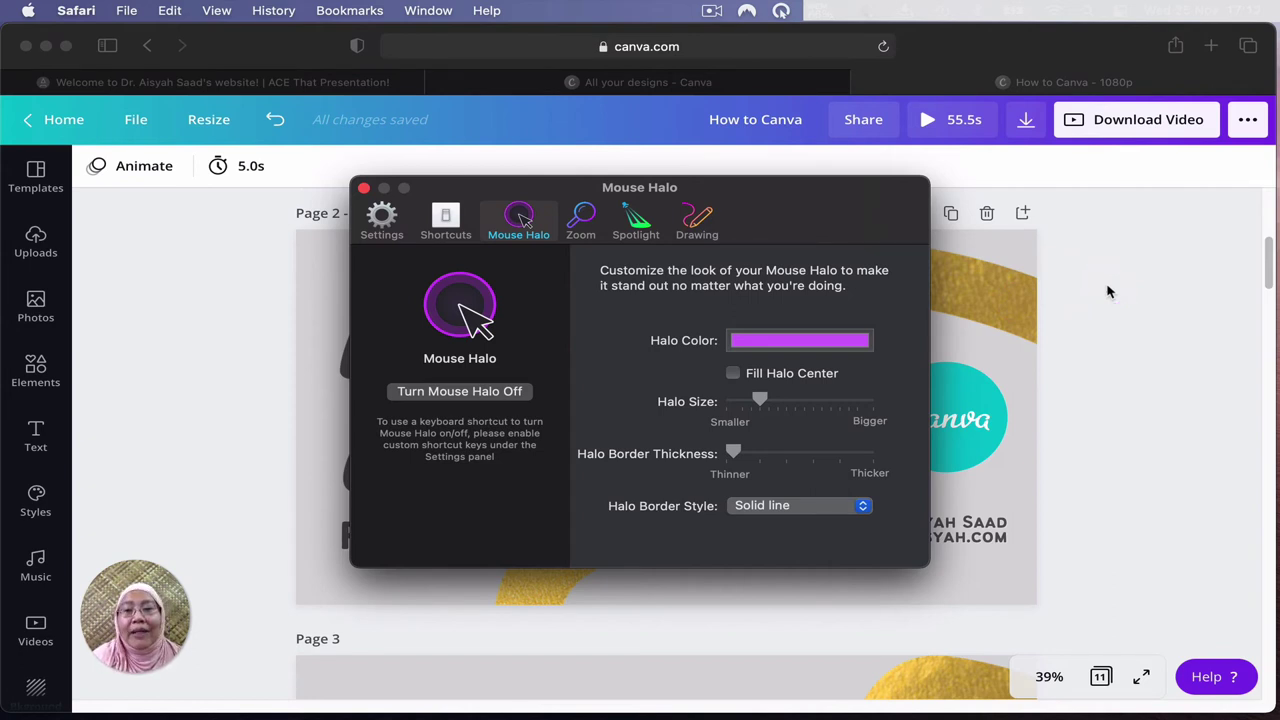
{"action": "left_click", "coordinate": [733, 374]}
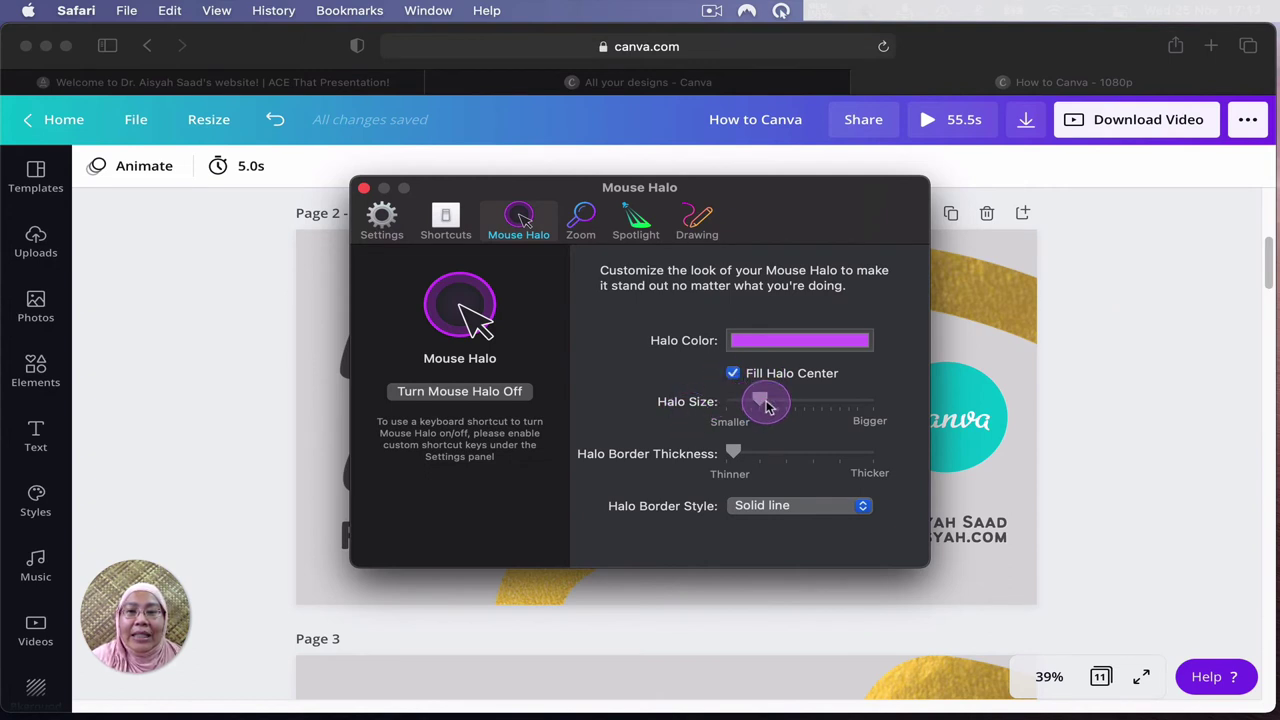
Adjust the halo size, thicken its border, and set the border style to Dashed line.
{"action": "left_click_drag", "start_coordinate": [762, 400], "coordinate": [846, 403]}
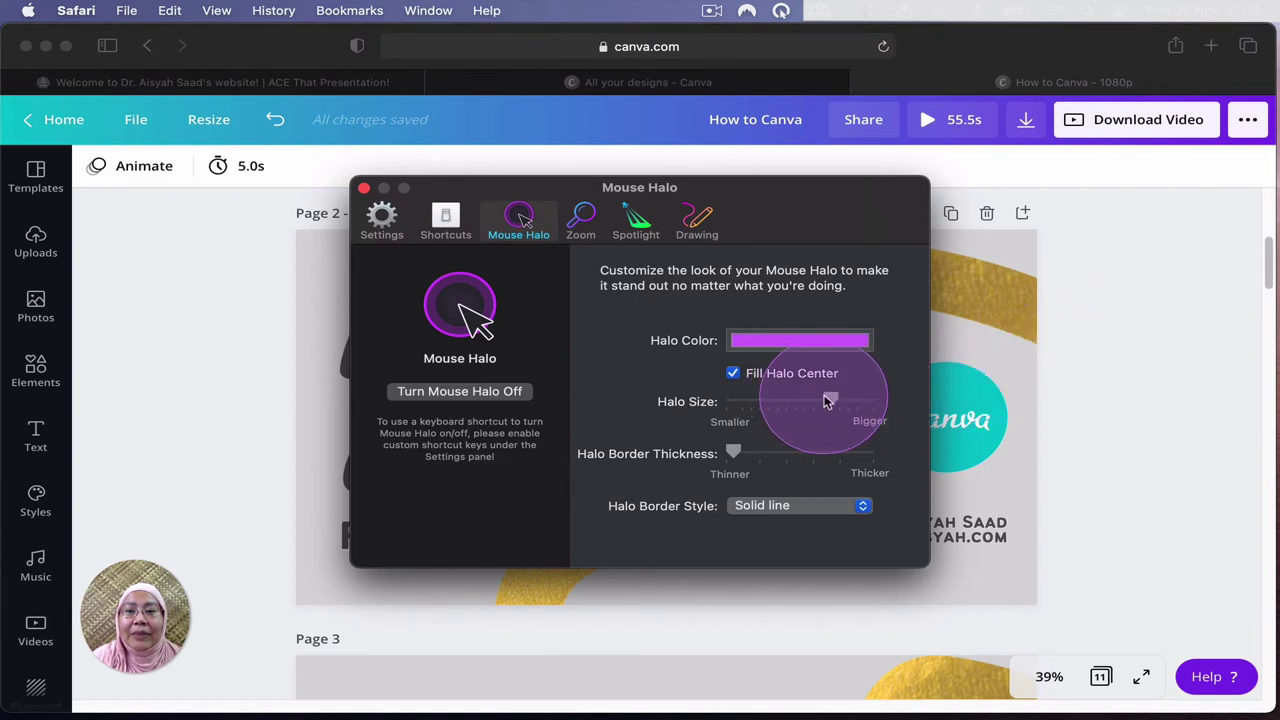
{"action": "left_click_drag", "start_coordinate": [830, 400], "coordinate": [778, 405]}
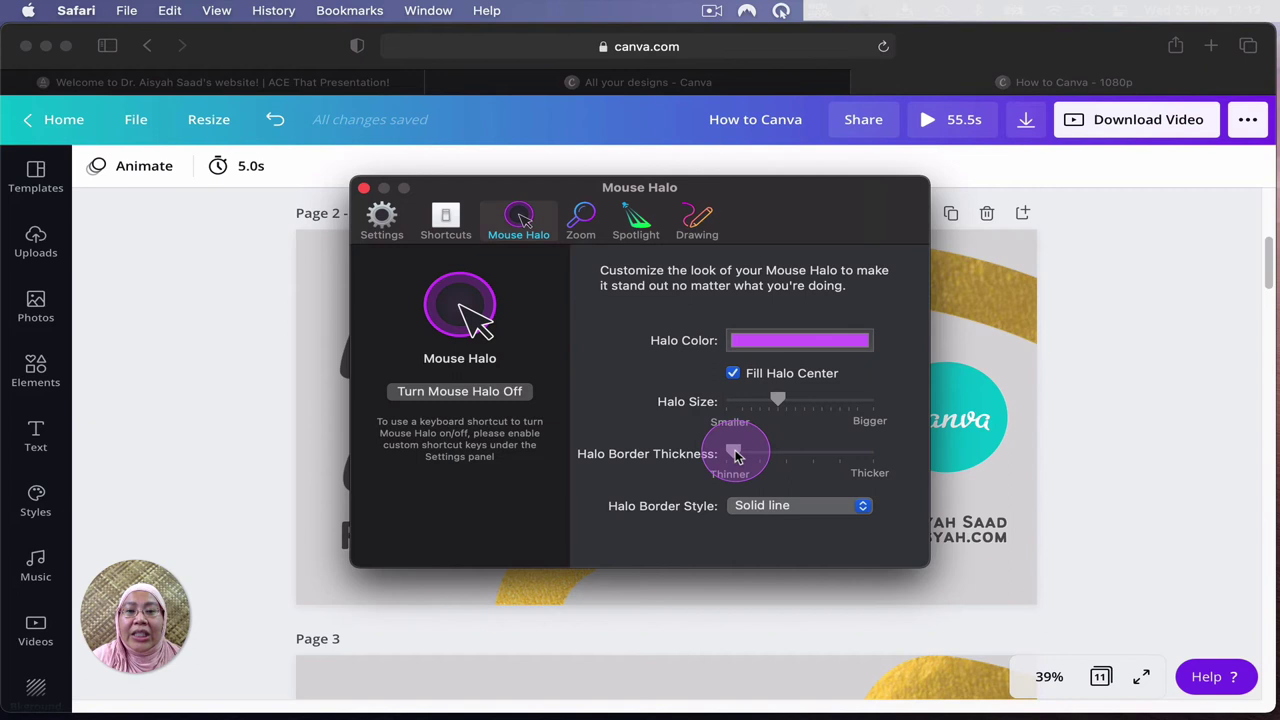
{"action": "left_click_drag", "start_coordinate": [735, 455], "coordinate": [812, 455]}
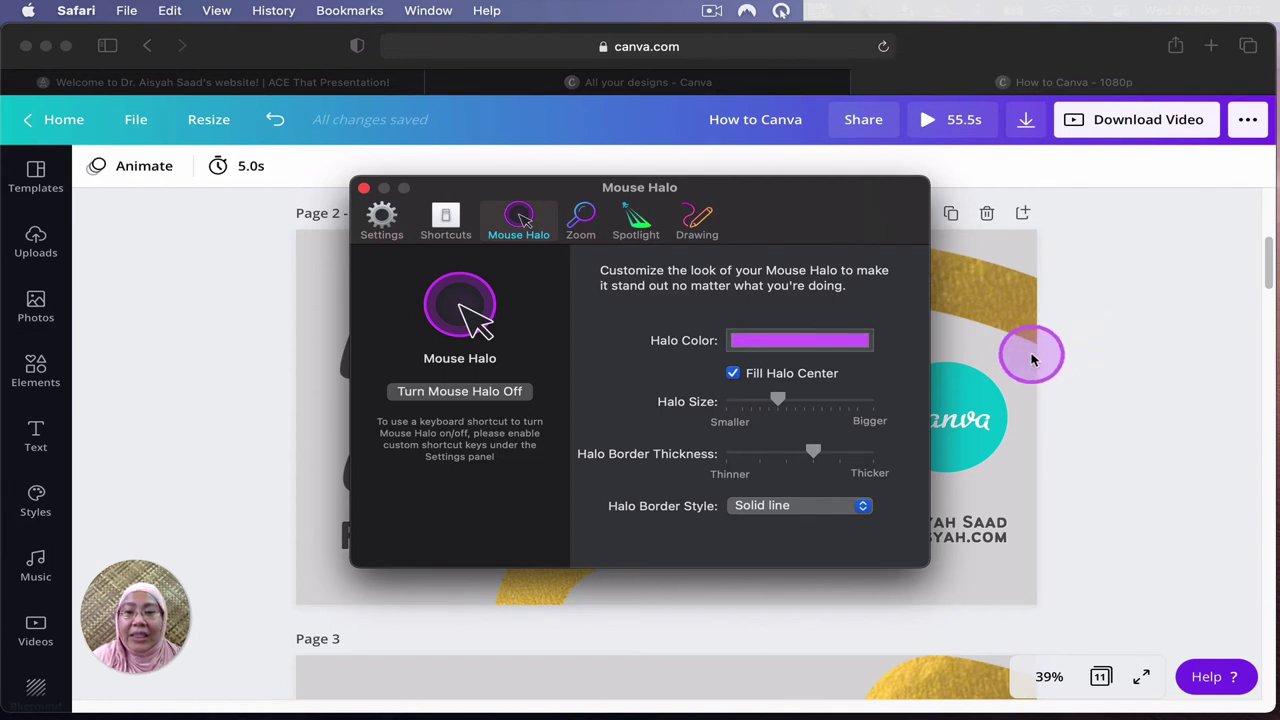
{"action": "left_click_drag", "start_coordinate": [812, 453], "coordinate": [776, 447]}
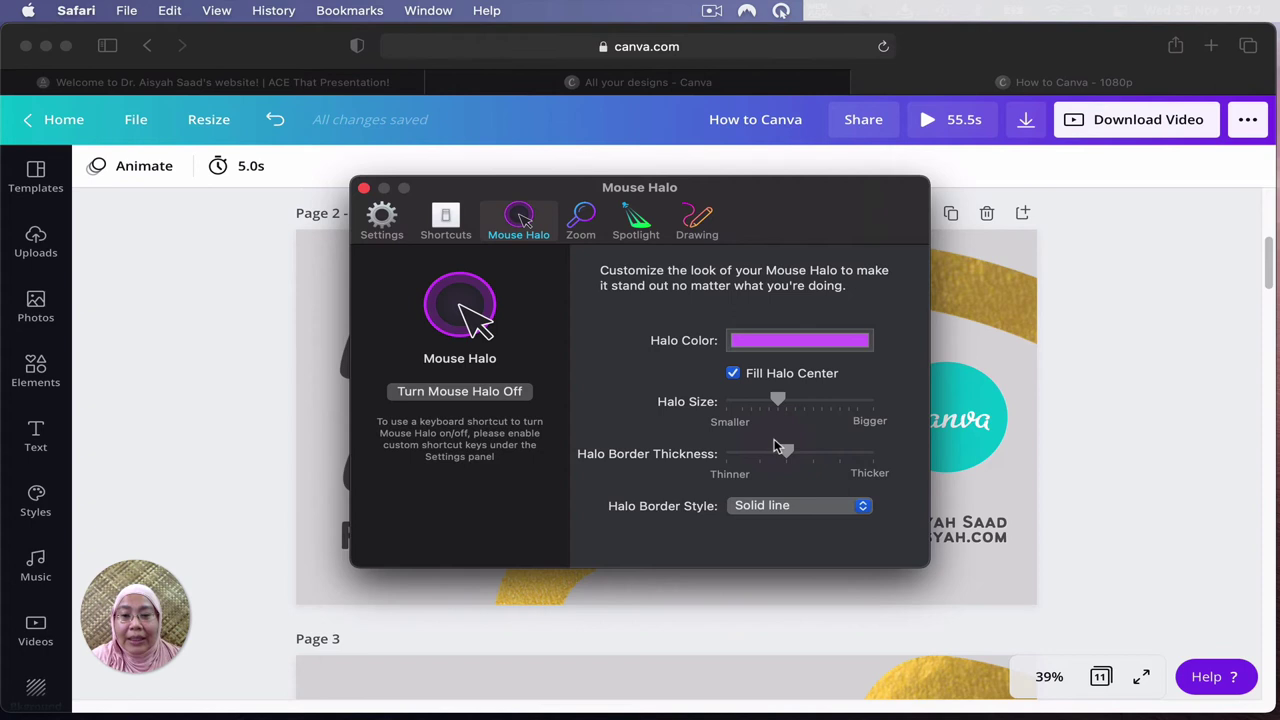
{"action": "left_click", "coordinate": [811, 506]}
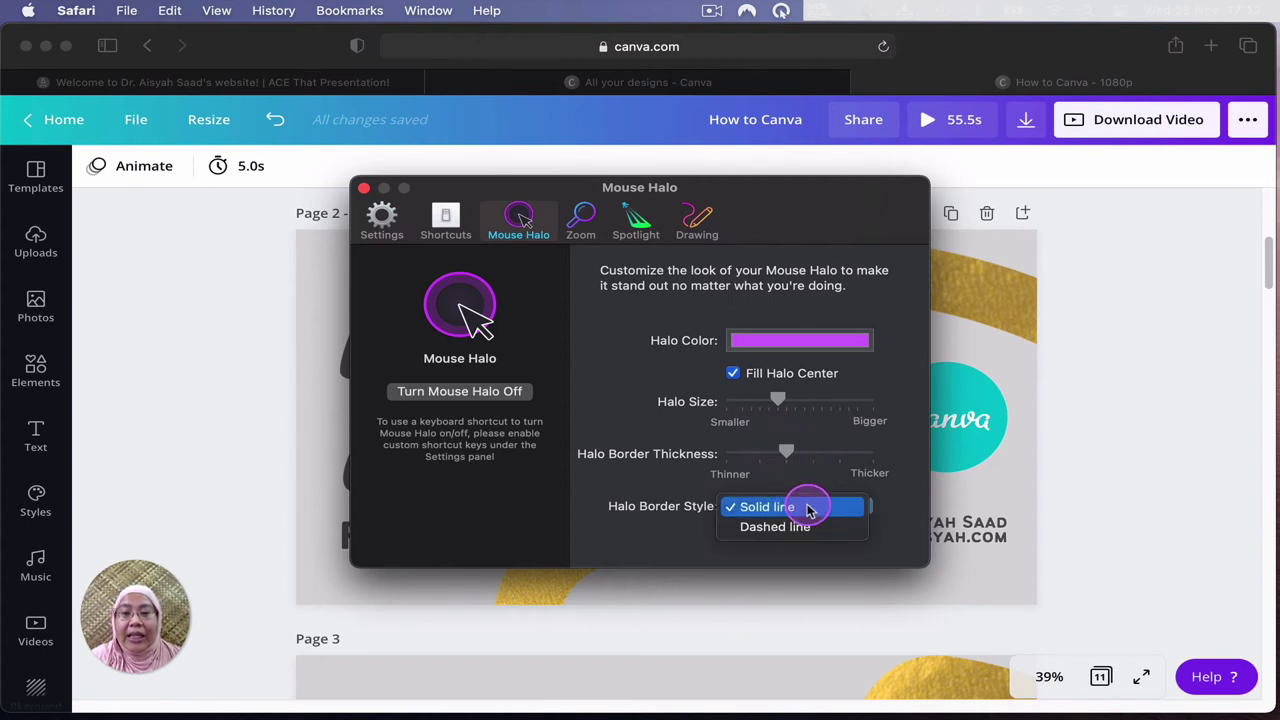
{"action": "left_click", "coordinate": [808, 526]}
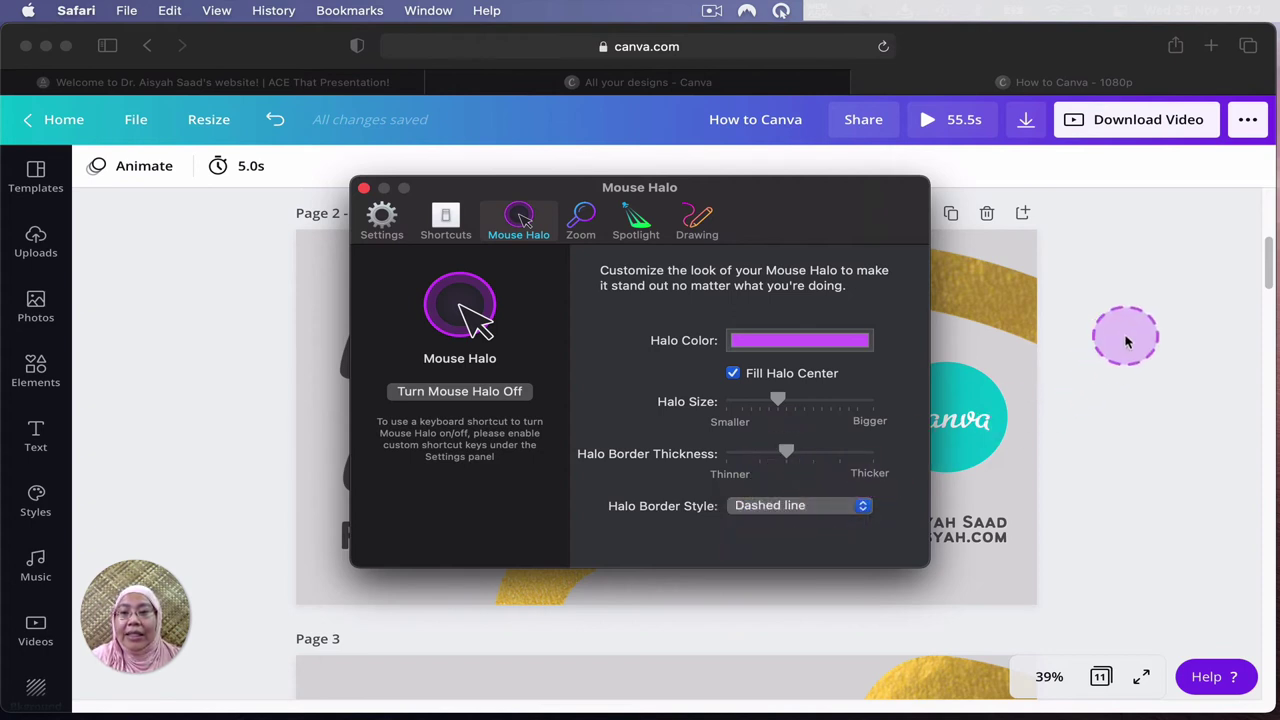
{"action": "left_click", "coordinate": [829, 506]}
Return the halo border to solid and set the Zoom Glass Size to Bigger.
{"action": "left_click", "coordinate": [800, 487]}
{"action": "left_click", "coordinate": [586, 228]}
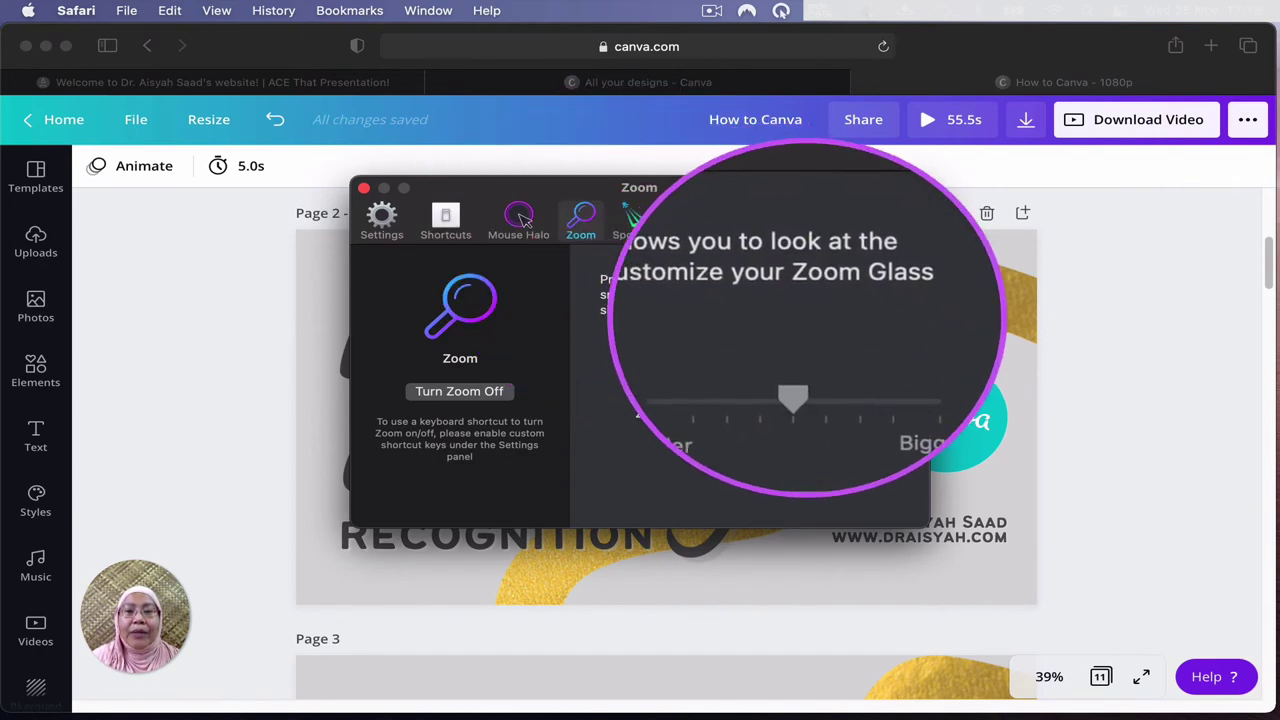
{"action": "left_click", "coordinate": [810, 355]}
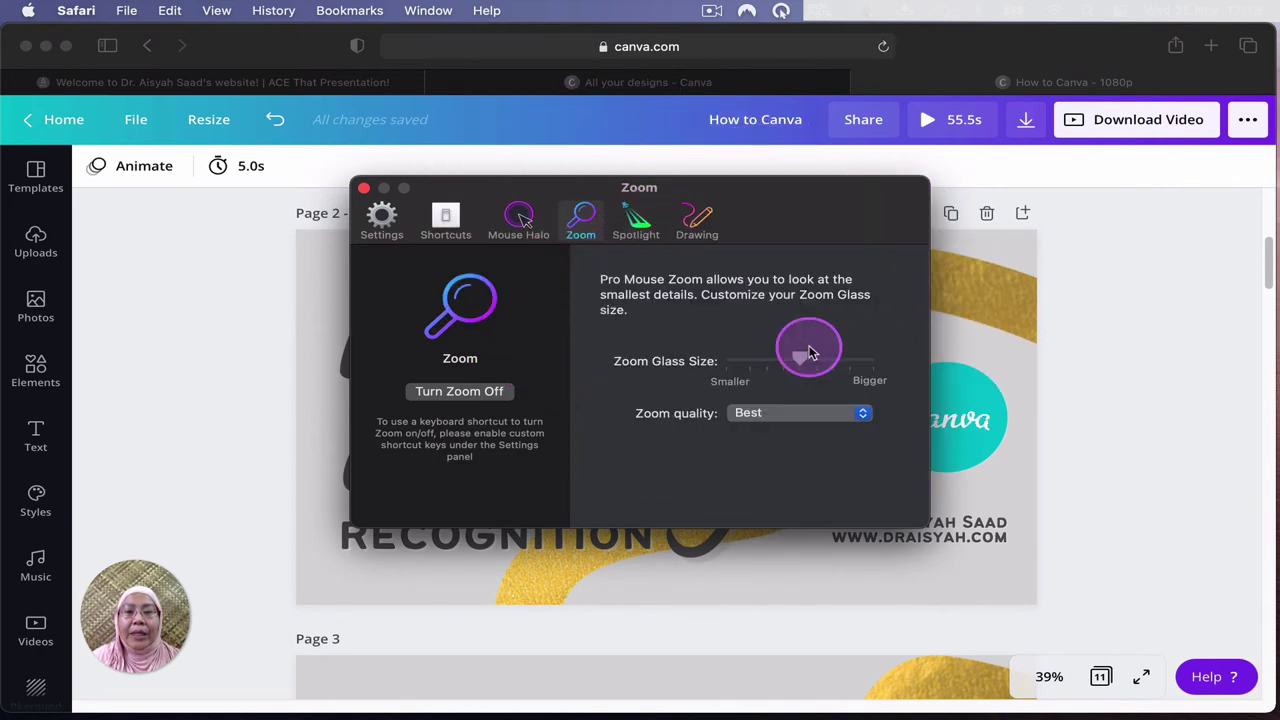
{"action": "left_click_drag", "start_coordinate": [805, 355], "coordinate": [860, 358]}
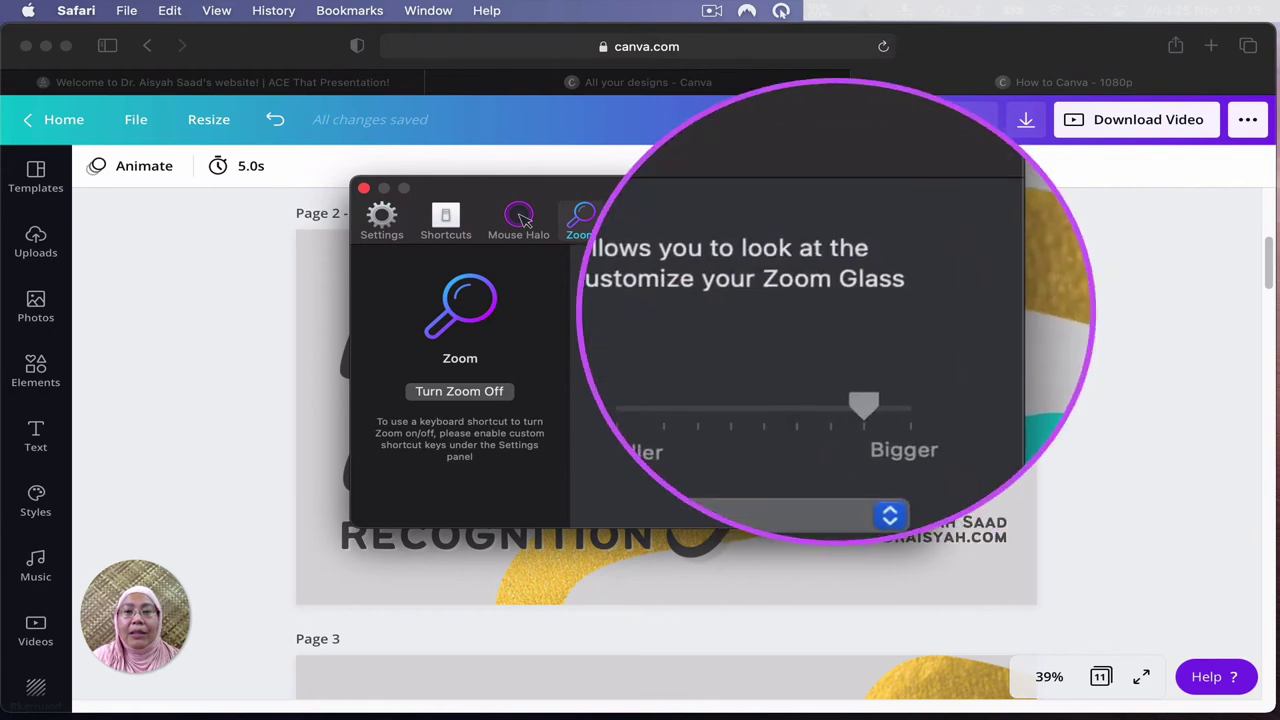
{"action": "left_click_drag", "start_coordinate": [766, 349], "coordinate": [730, 358]}
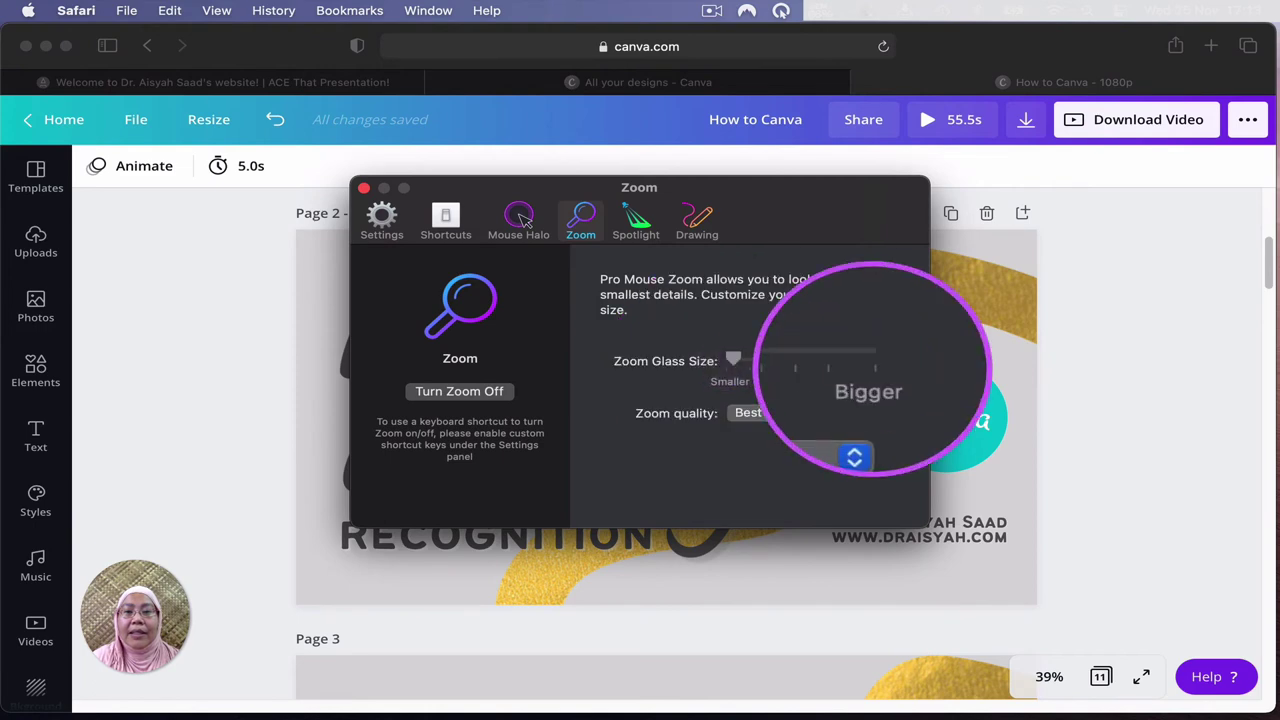
{"action": "left_click", "coordinate": [870, 368]}
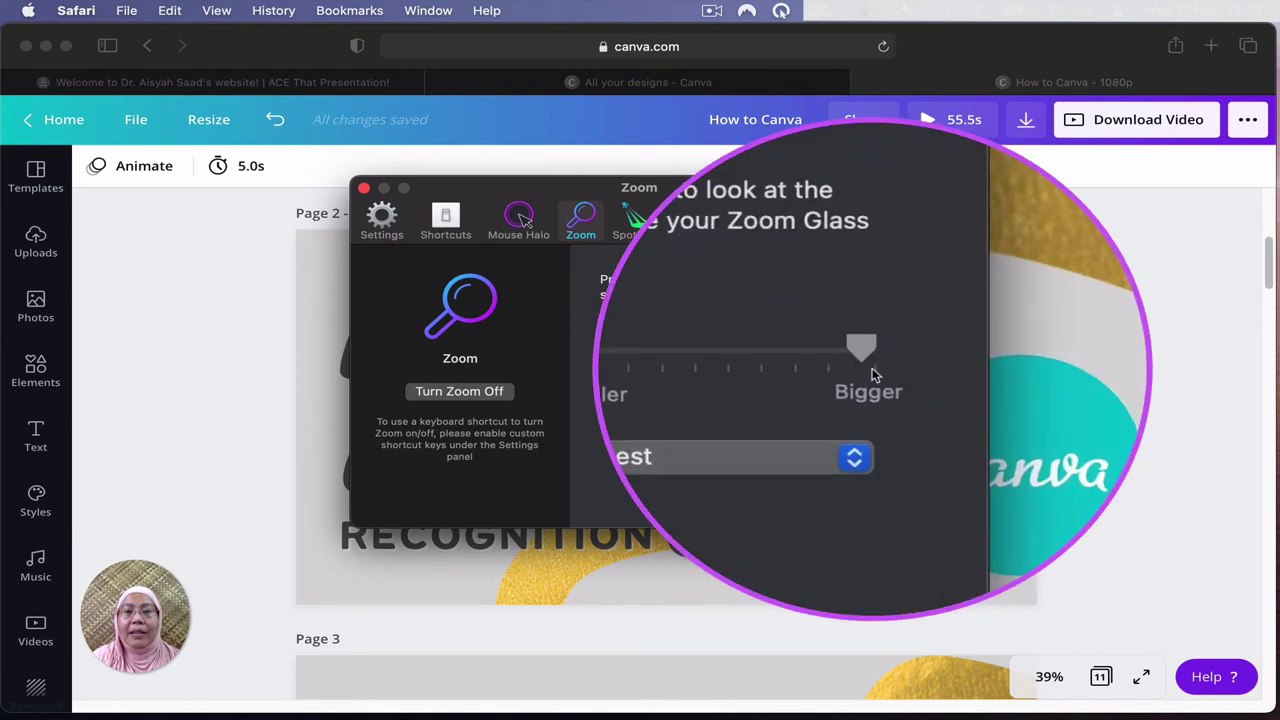
{"action": "left_click", "coordinate": [648, 230]}
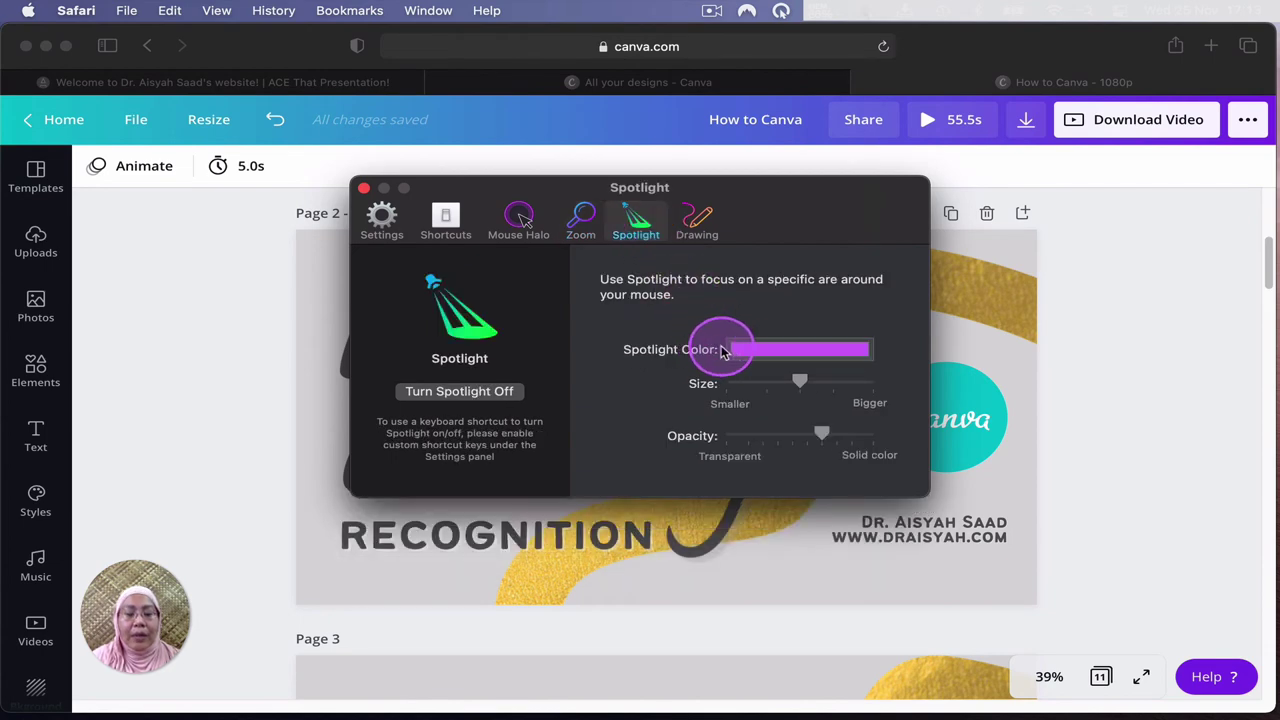
Change the spotlight colour to yellow-green and preview it with the Ctrl shortcut.
{"action": "key", "text": "ctrl+alt"}
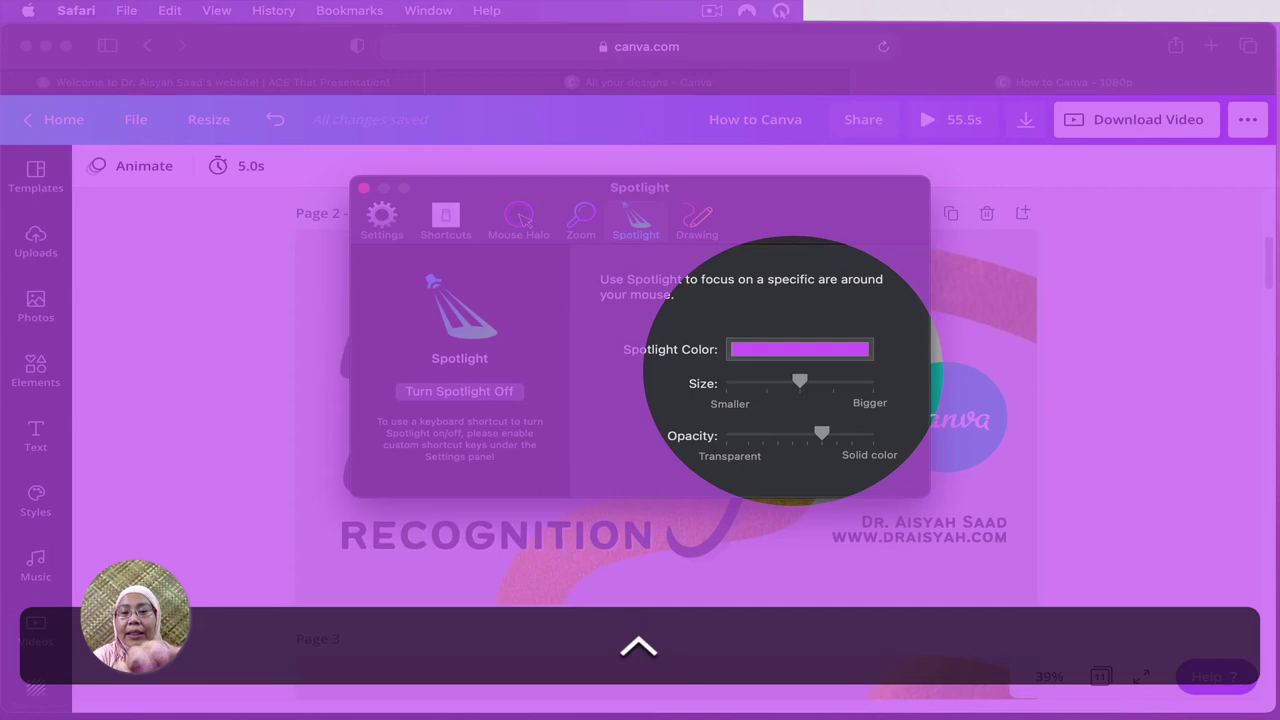
{"action": "key", "text": "Escape"}
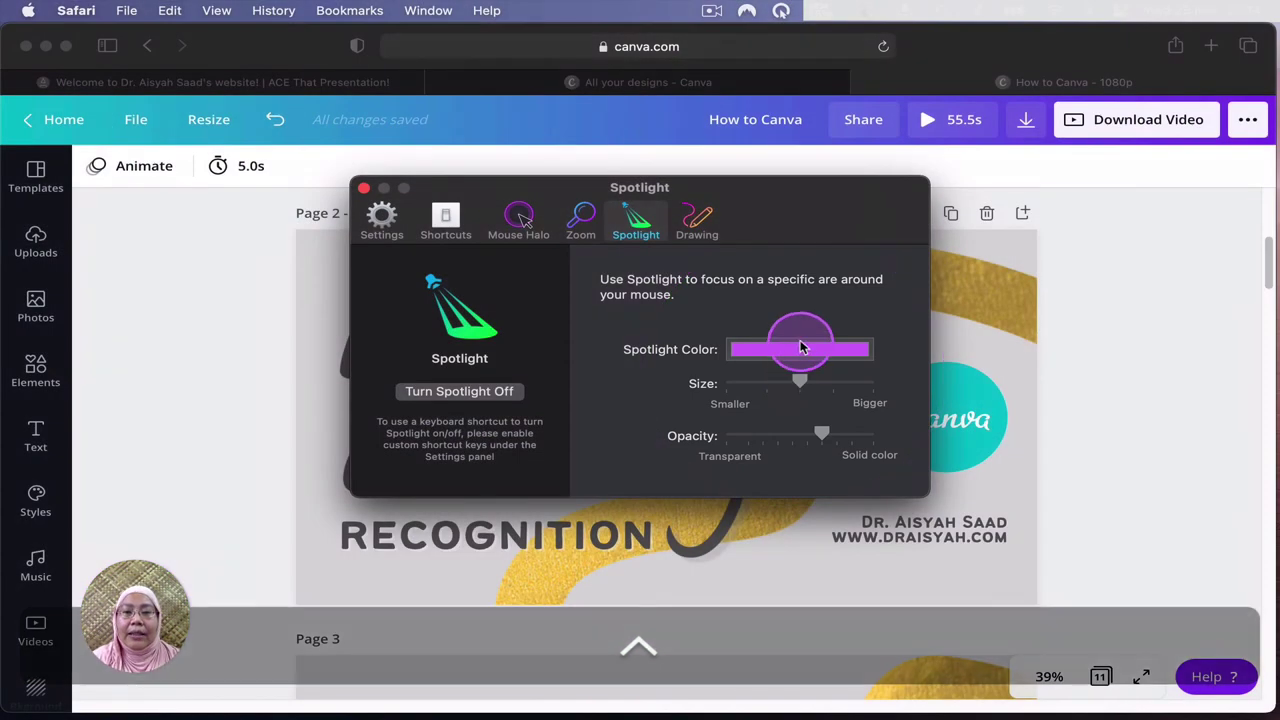
{"action": "left_click", "coordinate": [799, 348]}
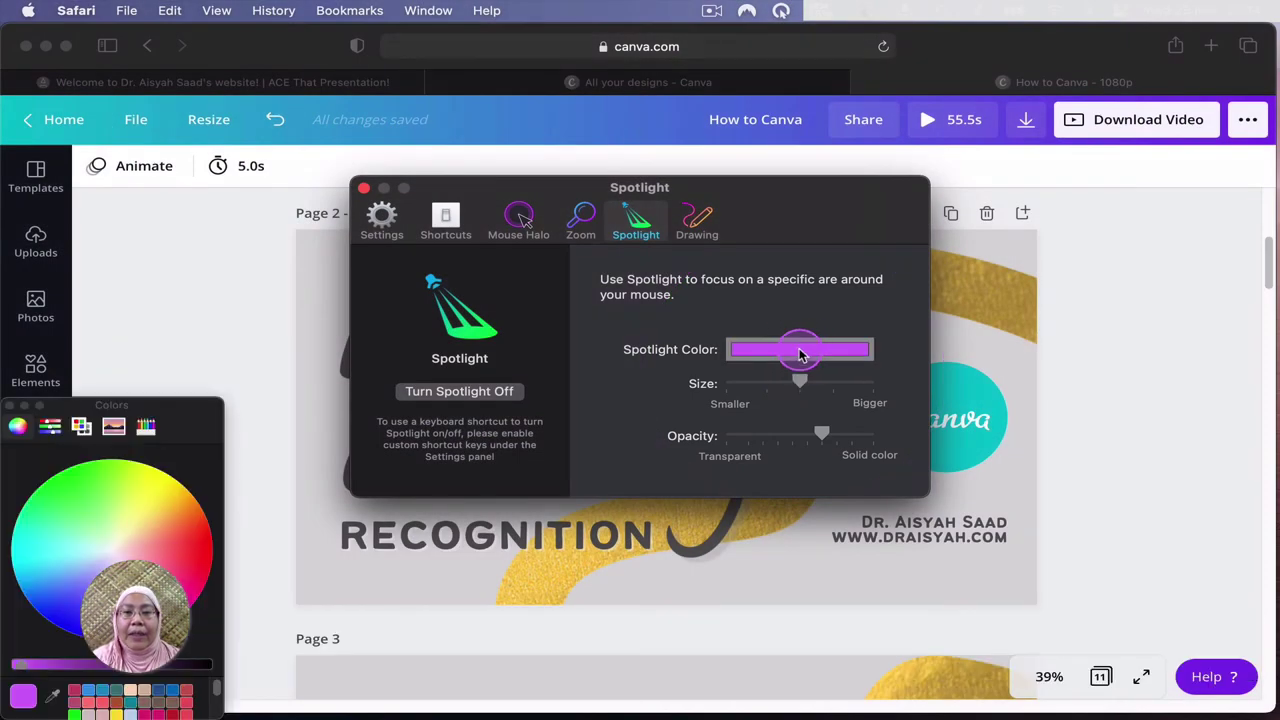
{"action": "left_click", "coordinate": [137, 494]}
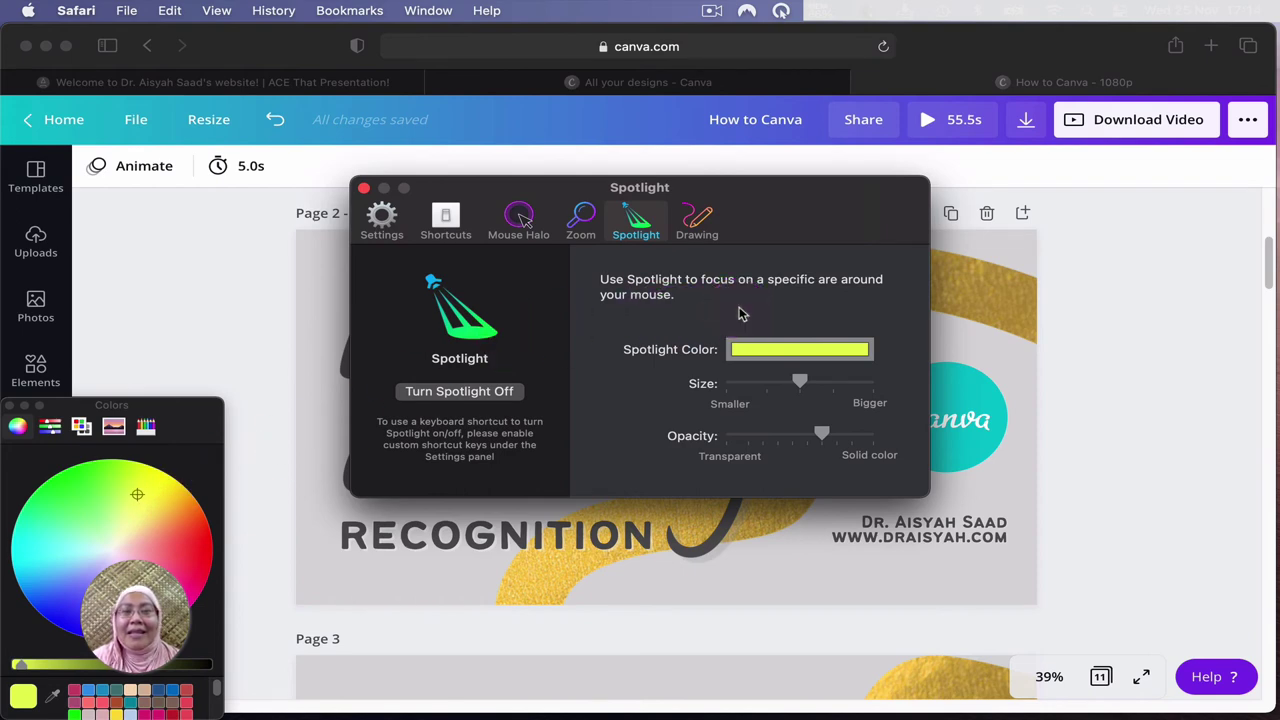
{"action": "key", "text": "ctrl"}
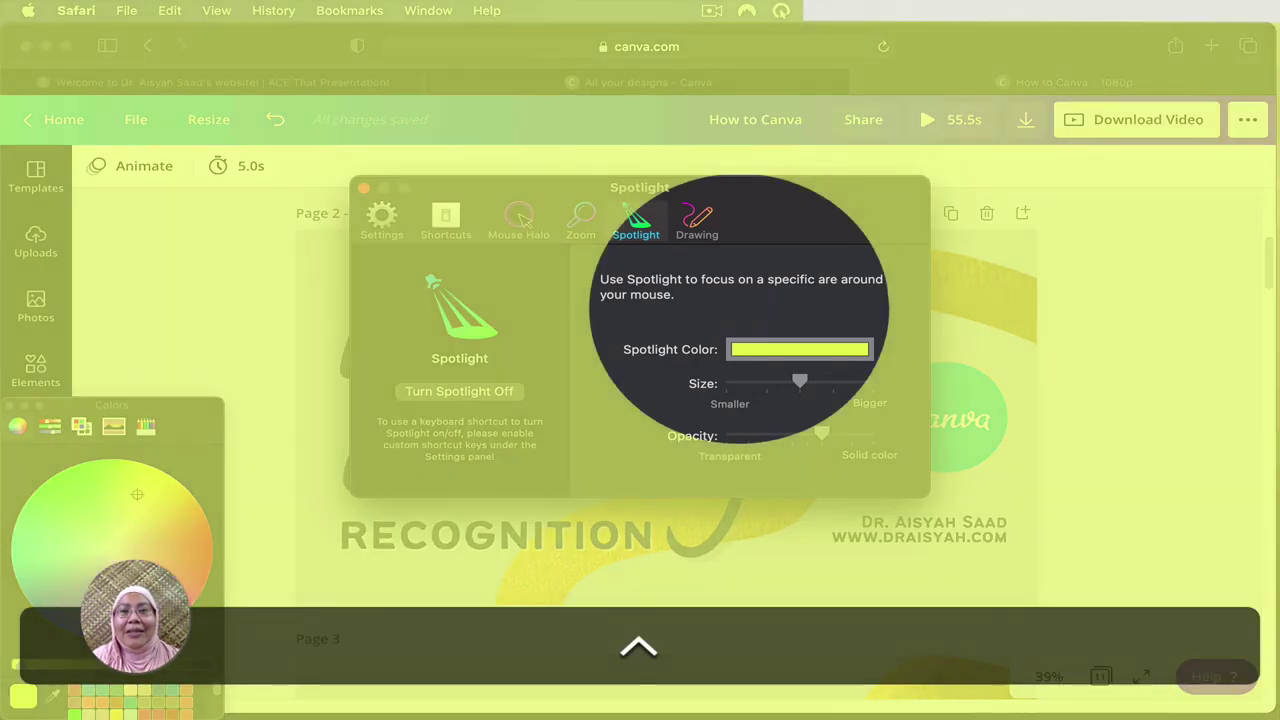
{"action": "key", "text": "ctrl"}
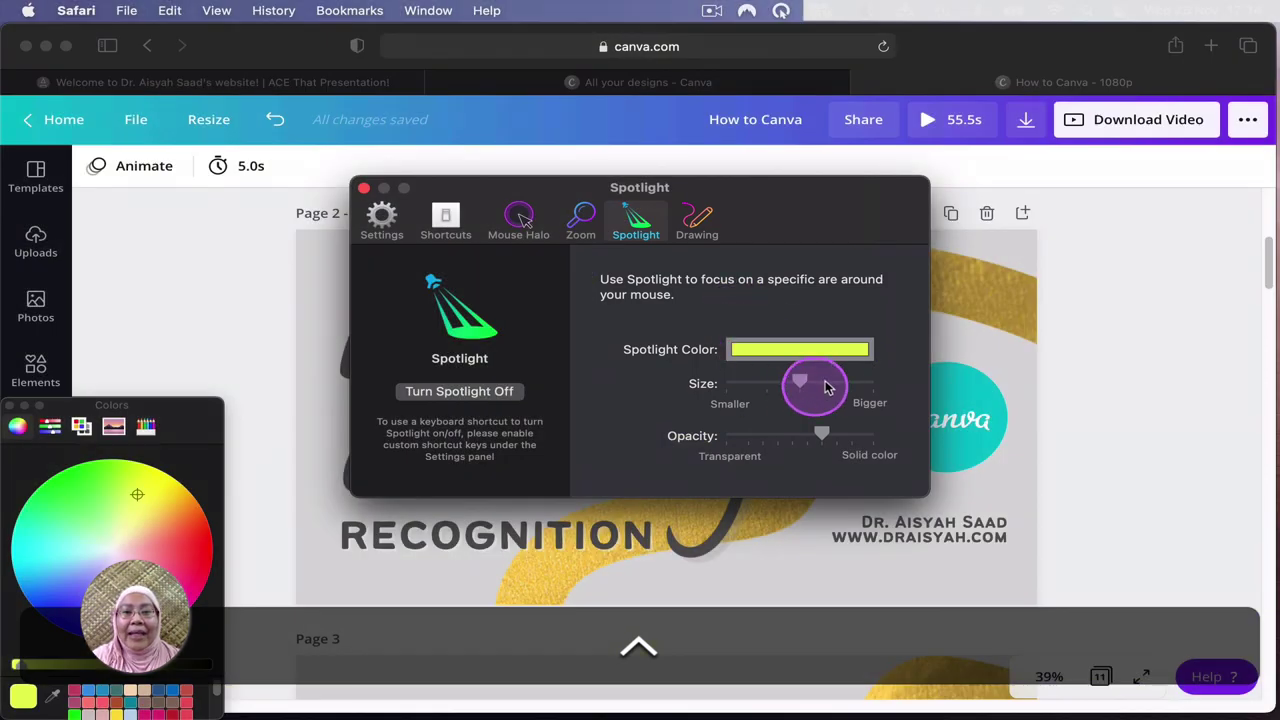
Set the spotlight size to Smaller and drag its opacity to around the middle.
{"action": "left_click", "coordinate": [855, 385]}
{"action": "key", "text": "ctrl"}
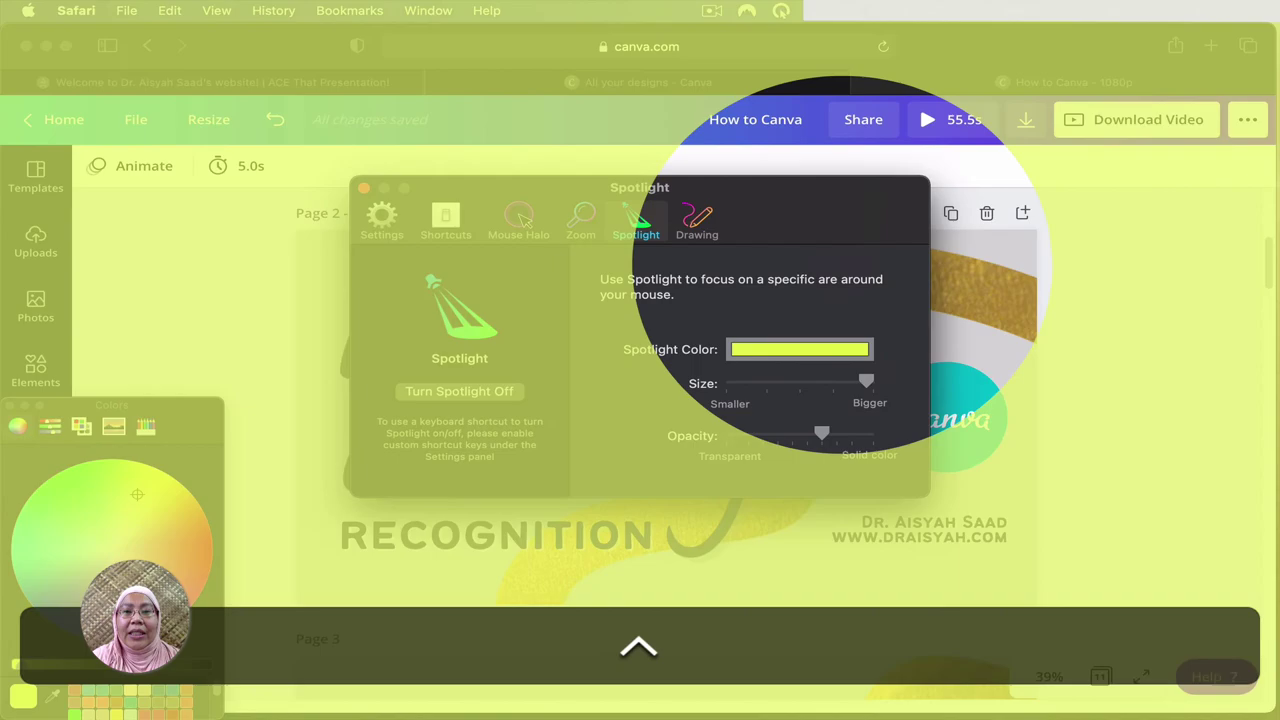
{"action": "key", "text": "ctrl"}
{"action": "left_click", "coordinate": [735, 381]}
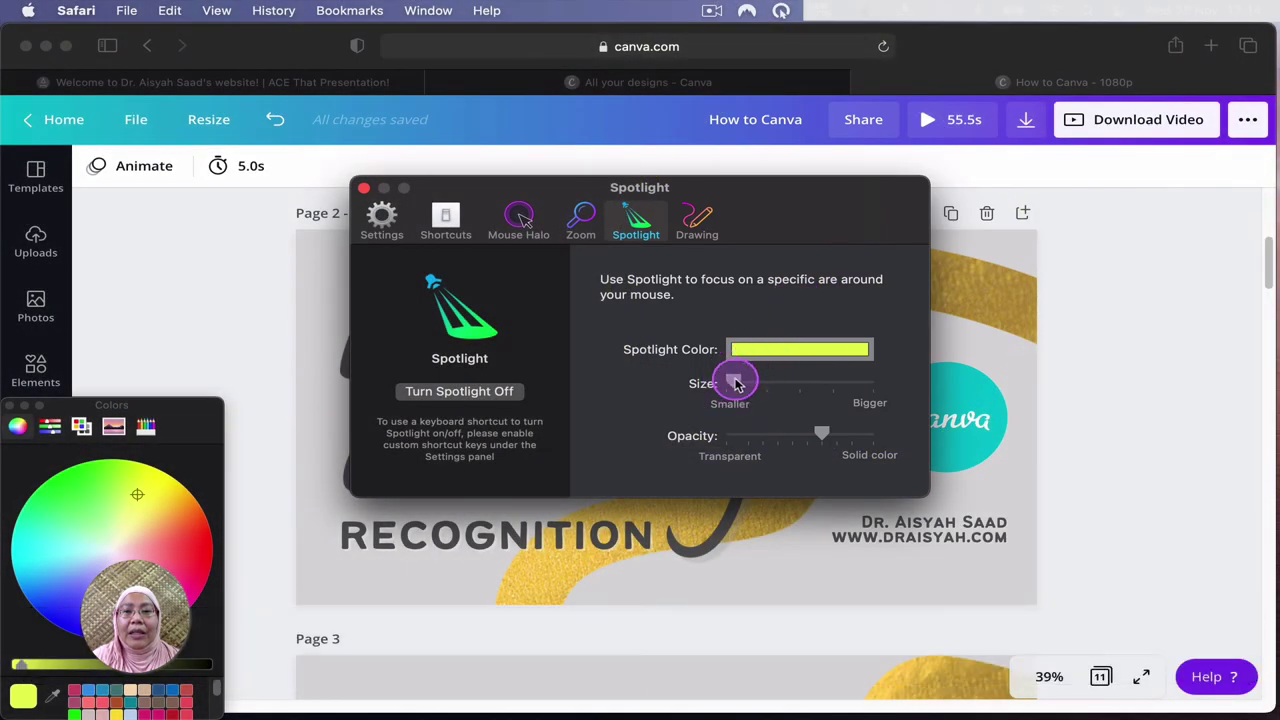
{"action": "key", "text": "ctrl"}
{"action": "key", "text": "ctrl"}
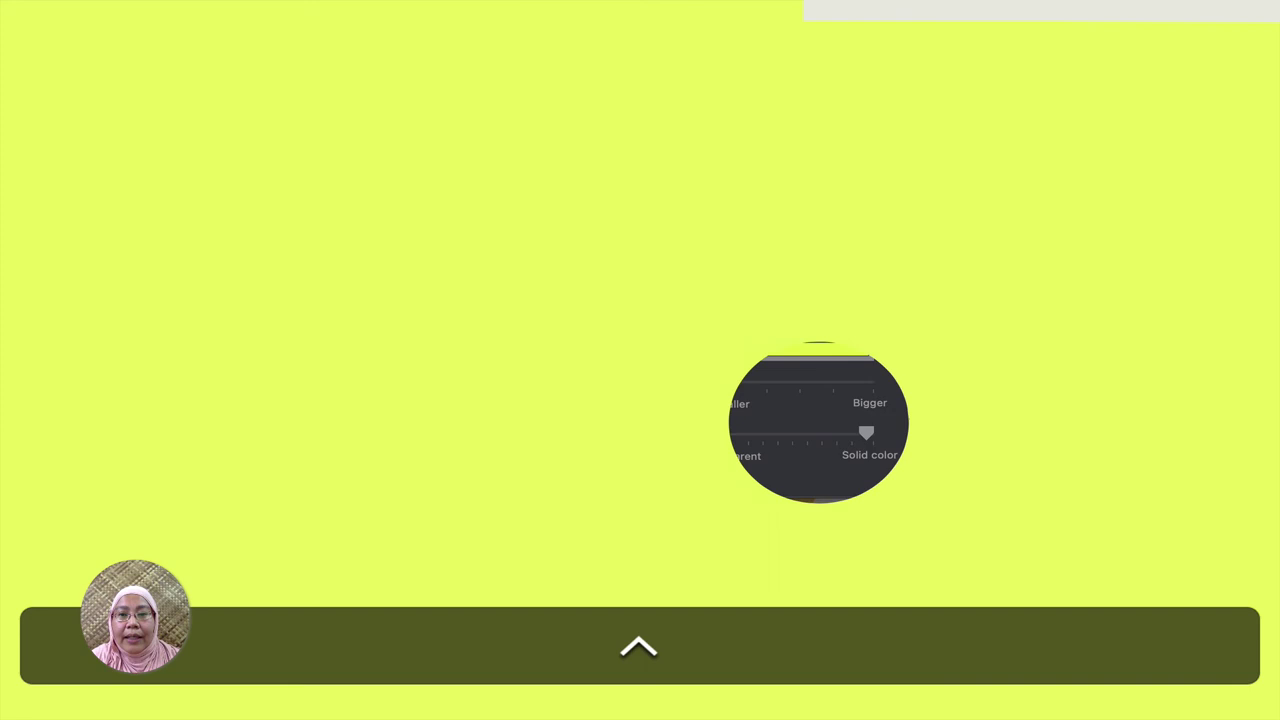
{"action": "key", "text": "ctrl"}
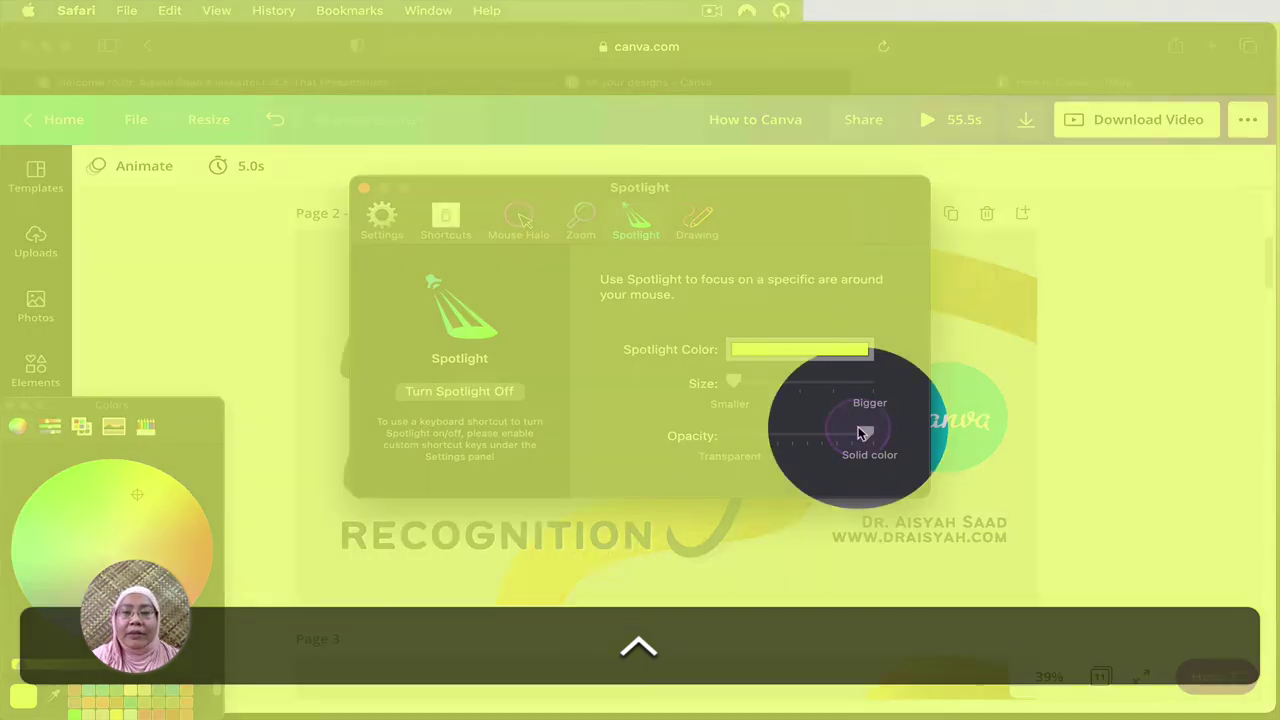
{"action": "left_click", "coordinate": [740, 438]}
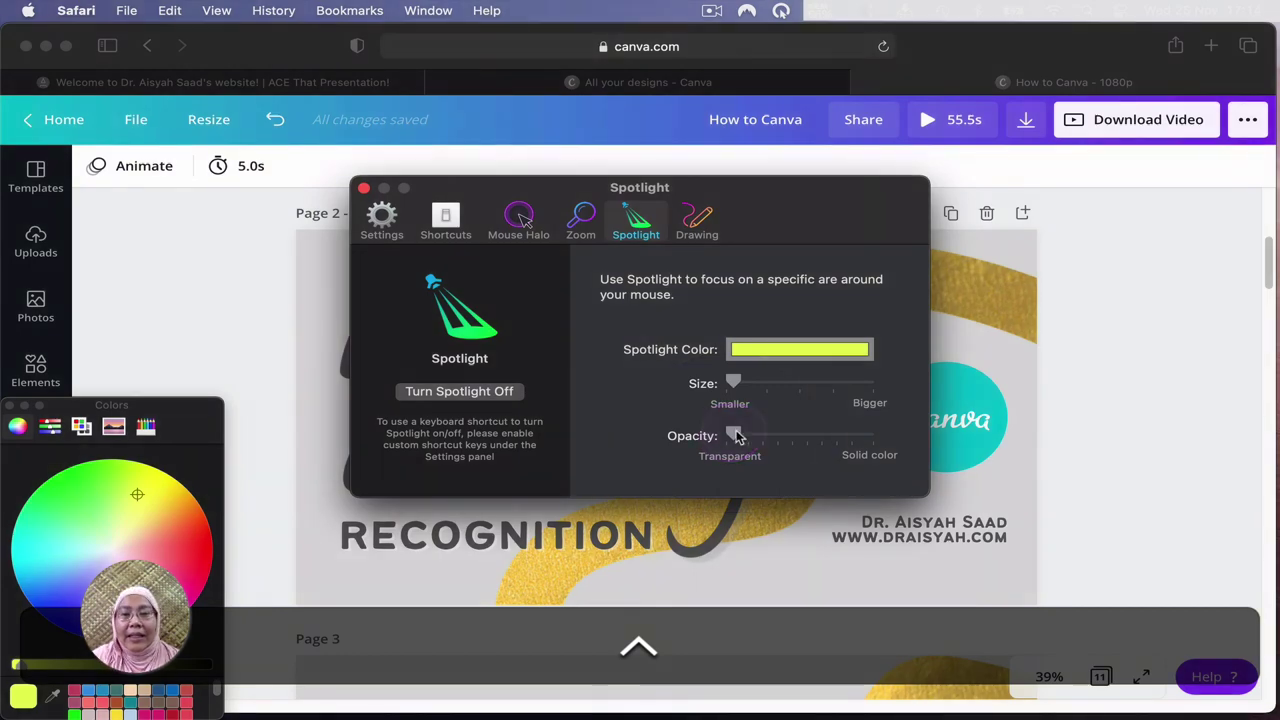
{"action": "left_click_drag", "start_coordinate": [735, 437], "coordinate": [814, 437]}
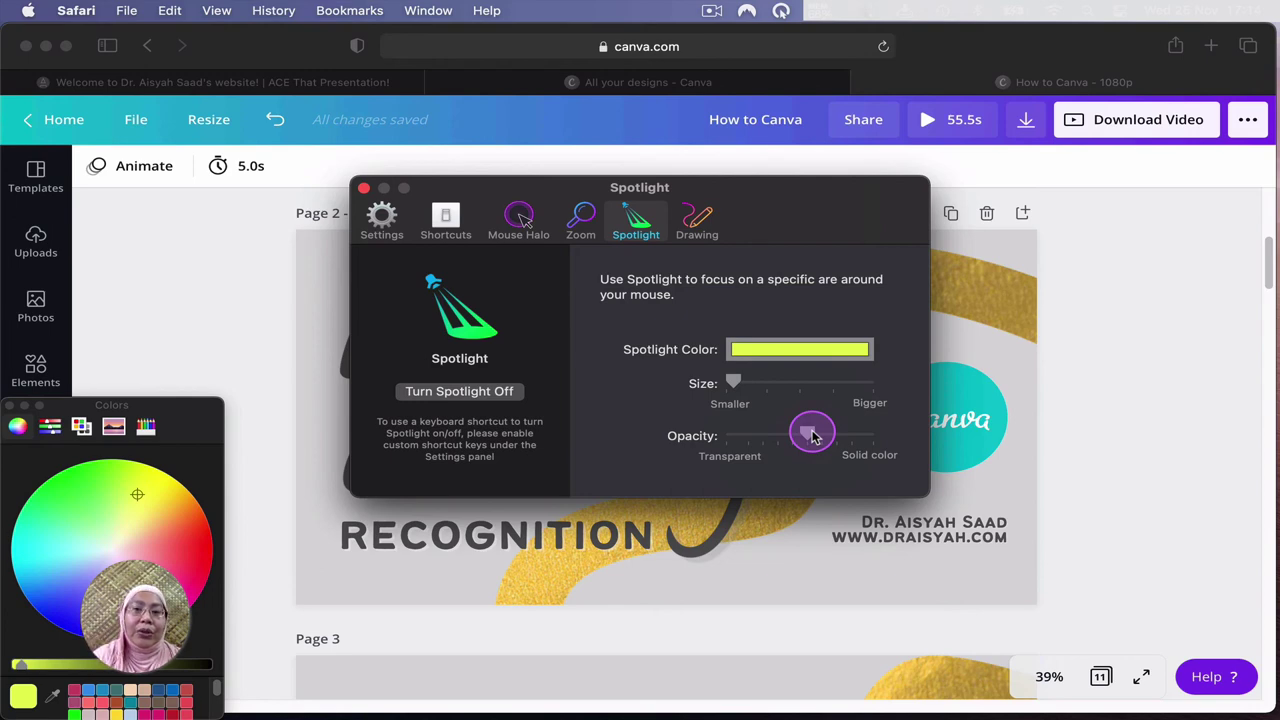
Enable Pro Mouse drawing and draw a purple freehand line above the title slide.
{"action": "left_click", "coordinate": [697, 220]}
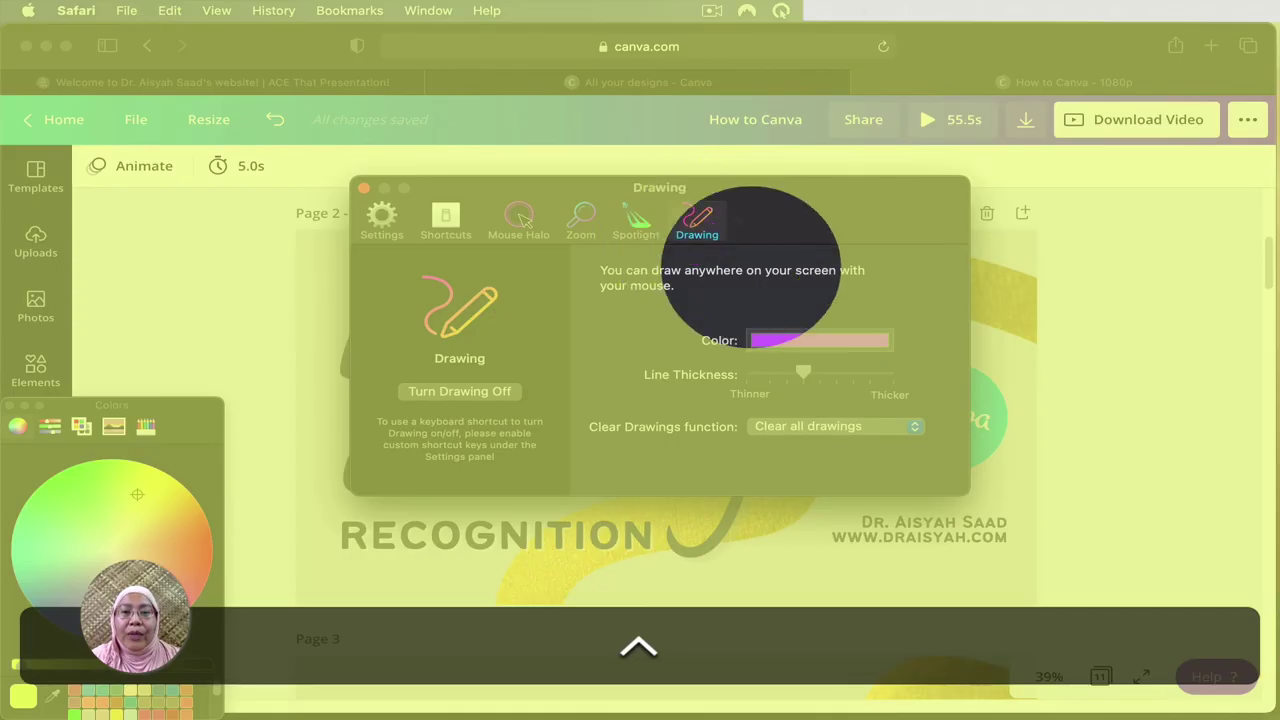
{"action": "left_click_drag", "start_coordinate": [756, 270], "coordinate": [810, 270]}
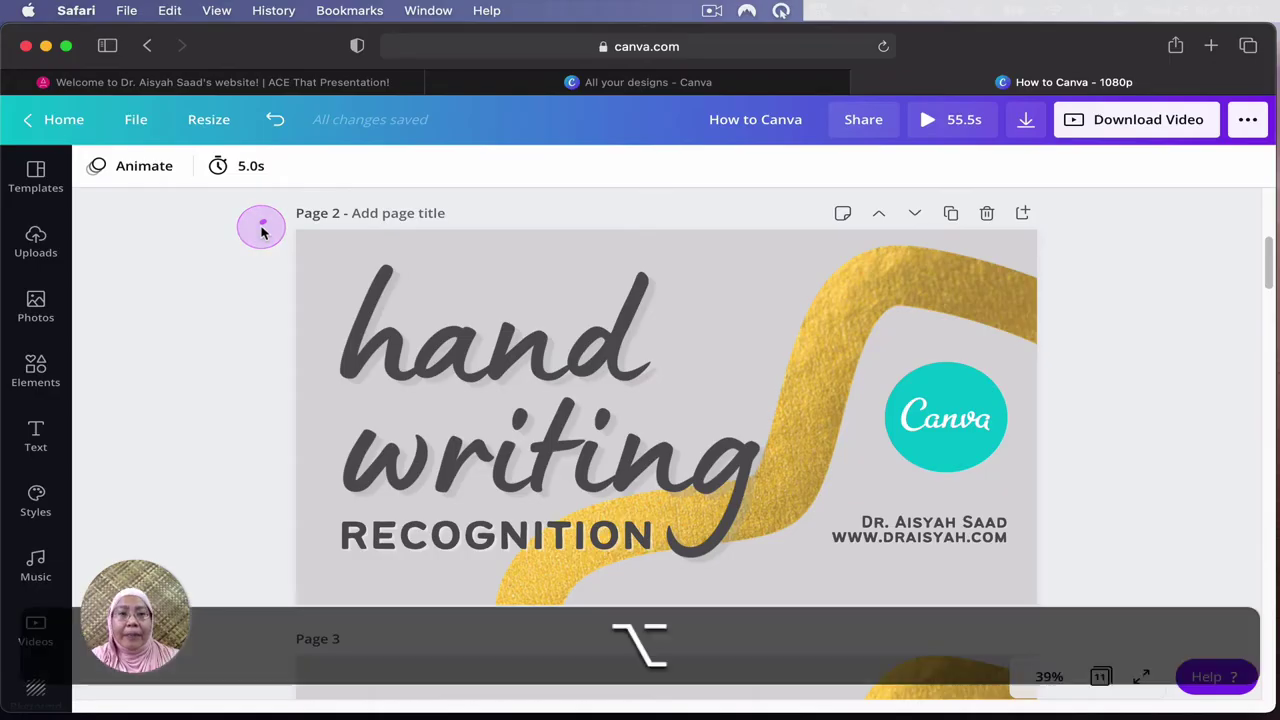
{"action": "mouse_move", "coordinate": [262, 222]}
{"action": "left_mouse_down"}
{"action": "mouse_move", "coordinate": [350, 245]}
{"action": "mouse_move", "coordinate": [393, 228]}
{"action": "mouse_move", "coordinate": [449, 249]}
{"action": "mouse_move", "coordinate": [432, 245]}
{"action": "mouse_move", "coordinate": [513, 244]}
{"action": "mouse_move", "coordinate": [491, 233]}
{"action": "mouse_move", "coordinate": [532, 217]}
{"action": "mouse_move", "coordinate": [564, 252]}
{"action": "mouse_move", "coordinate": [582, 223]}
{"action": "mouse_move", "coordinate": [603, 256]}
{"action": "mouse_move", "coordinate": [611, 235]}
{"action": "mouse_move", "coordinate": [698, 239]}
{"action": "mouse_move", "coordinate": [768, 203]}
{"action": "mouse_move", "coordinate": [790, 247]}
{"action": "mouse_move", "coordinate": [801, 223]}
{"action": "mouse_move", "coordinate": [867, 276]}
{"action": "mouse_move", "coordinate": [848, 226]}
{"action": "mouse_move", "coordinate": [1088, 255]}
{"action": "left_mouse_up"}
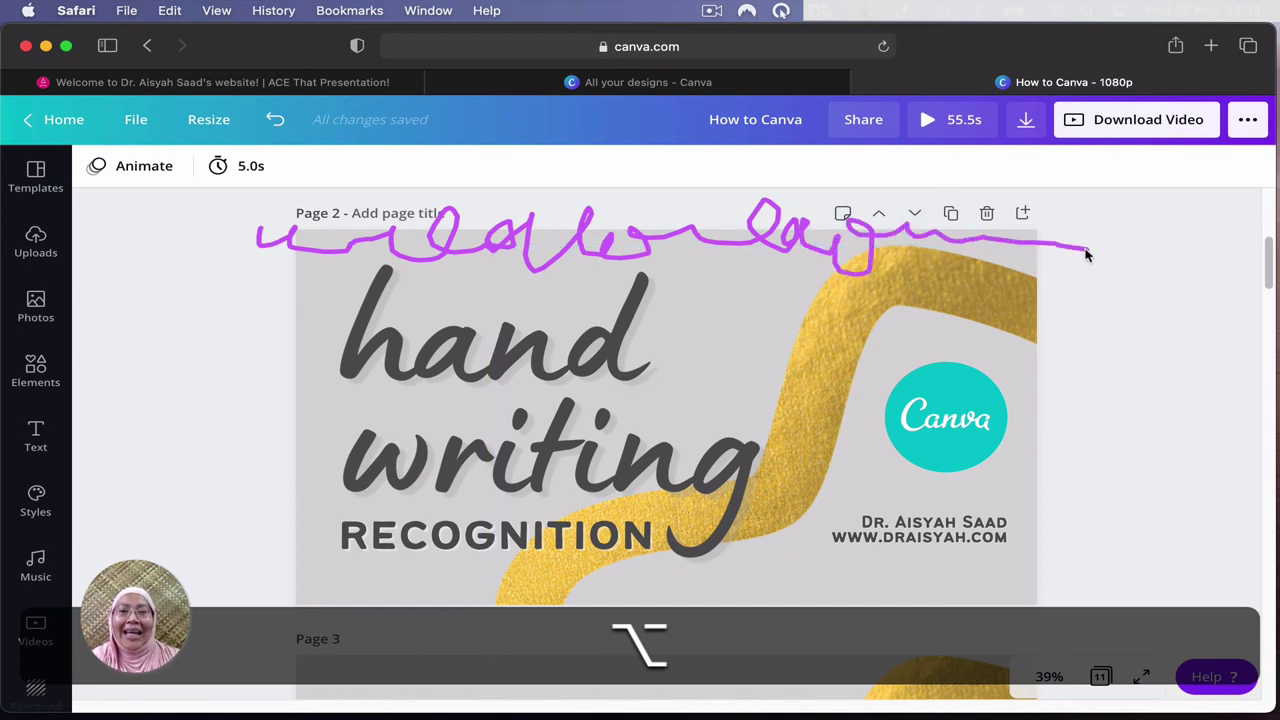
{"action": "left_click", "coordinate": [1087, 255]}
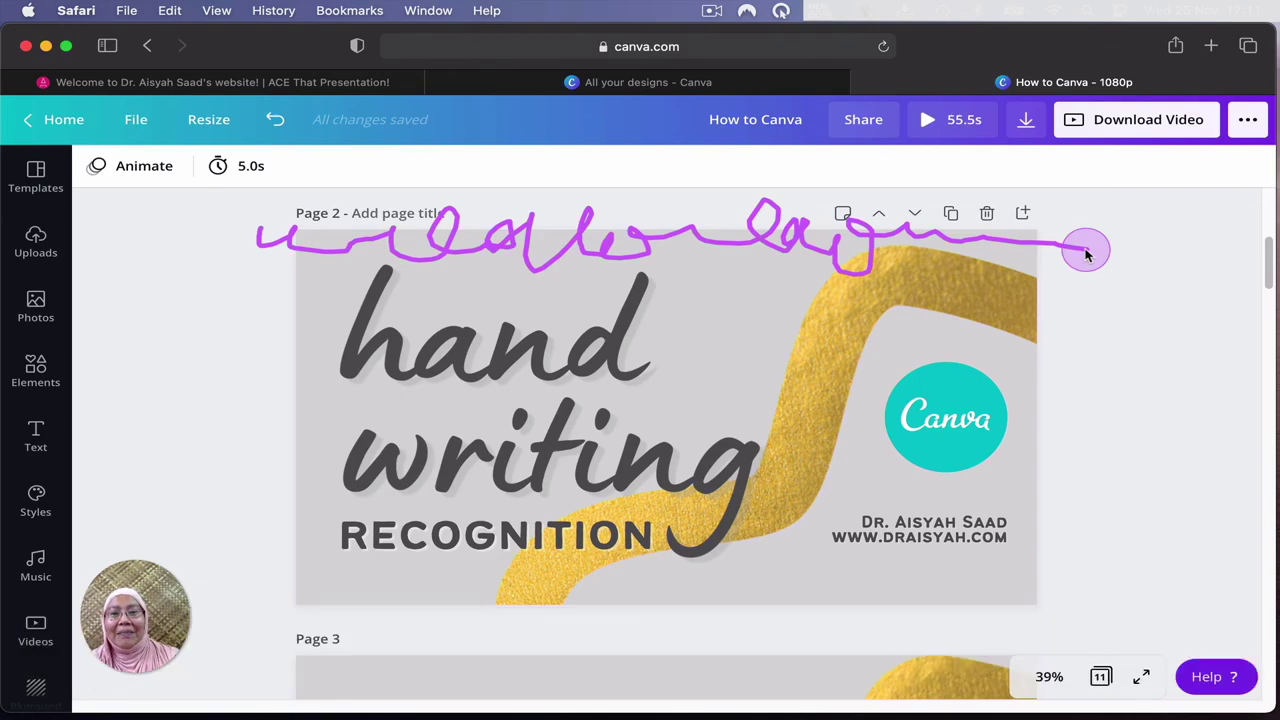